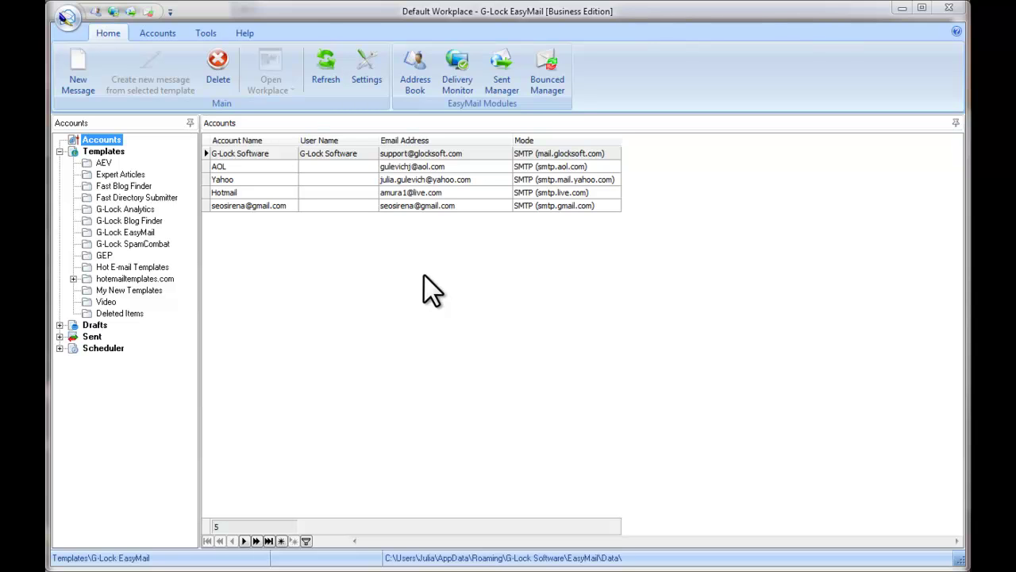
- Enter the G-Lock Analytics account e-mail and password in delivery settings, test the login, and save
left_click(359, 88)
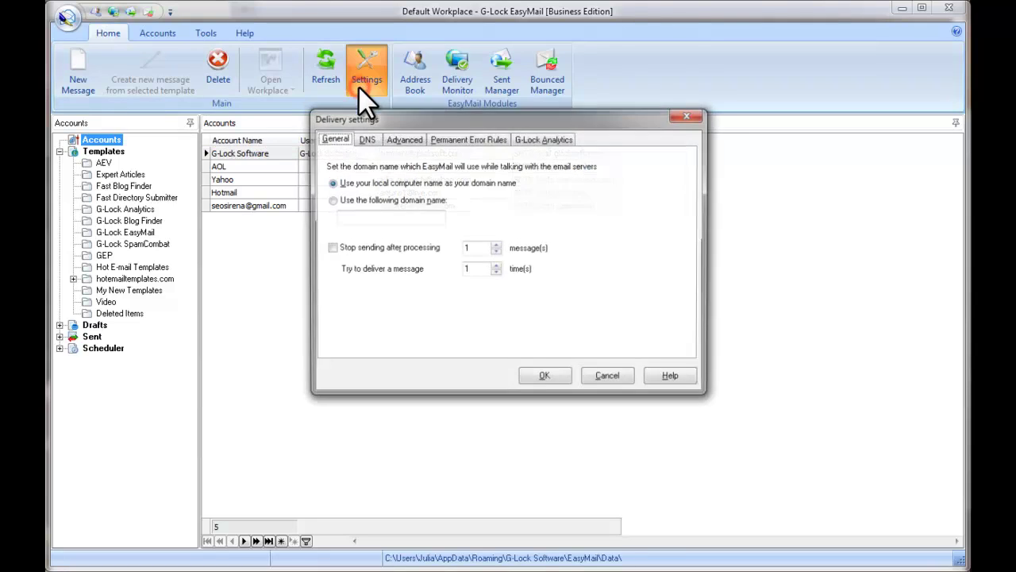
left_click(540, 140)
left_click(367, 179)
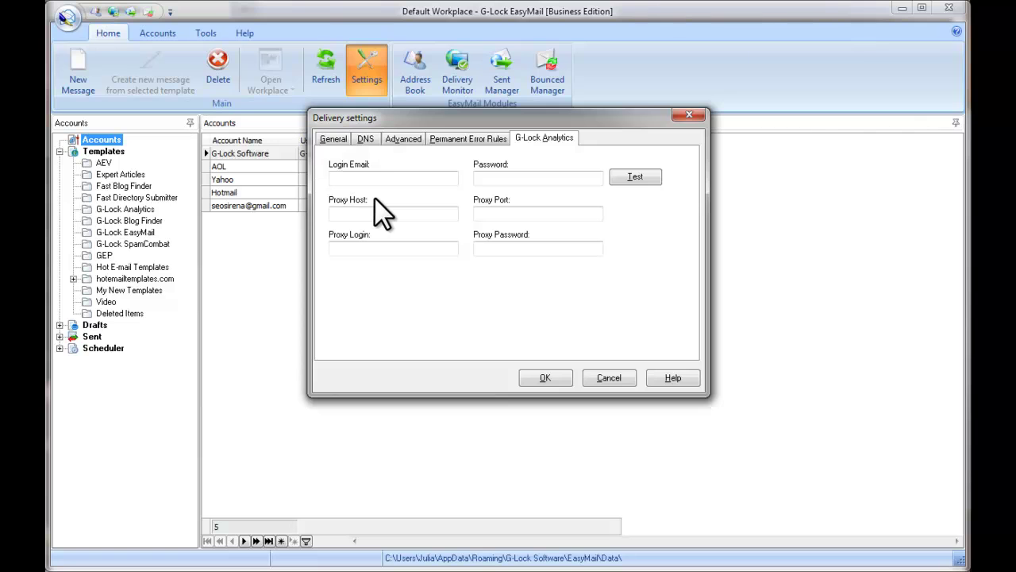
left_click(483, 176)
type("***********")
left_click(650, 177)
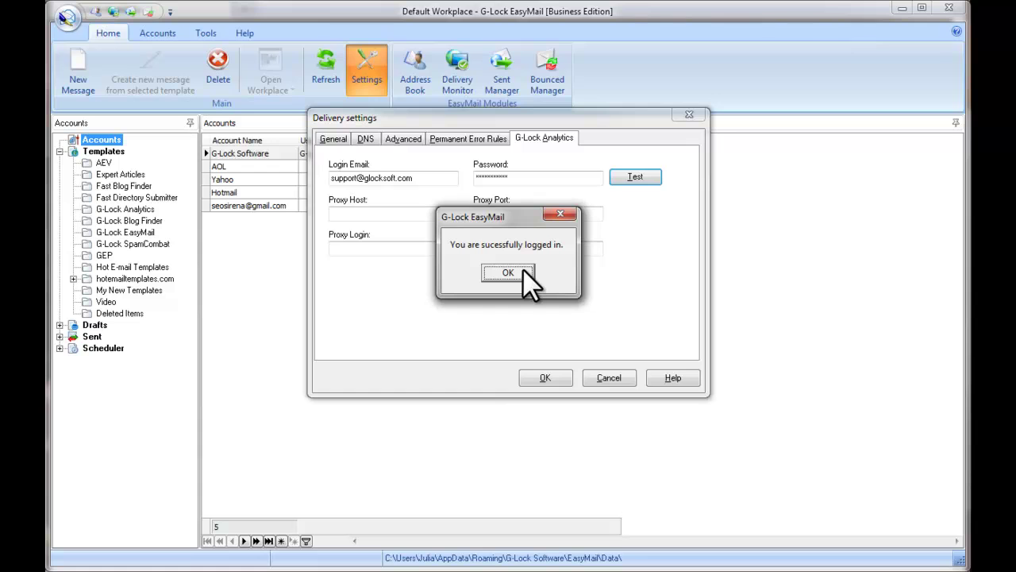
left_click(523, 270)
left_click(556, 373)
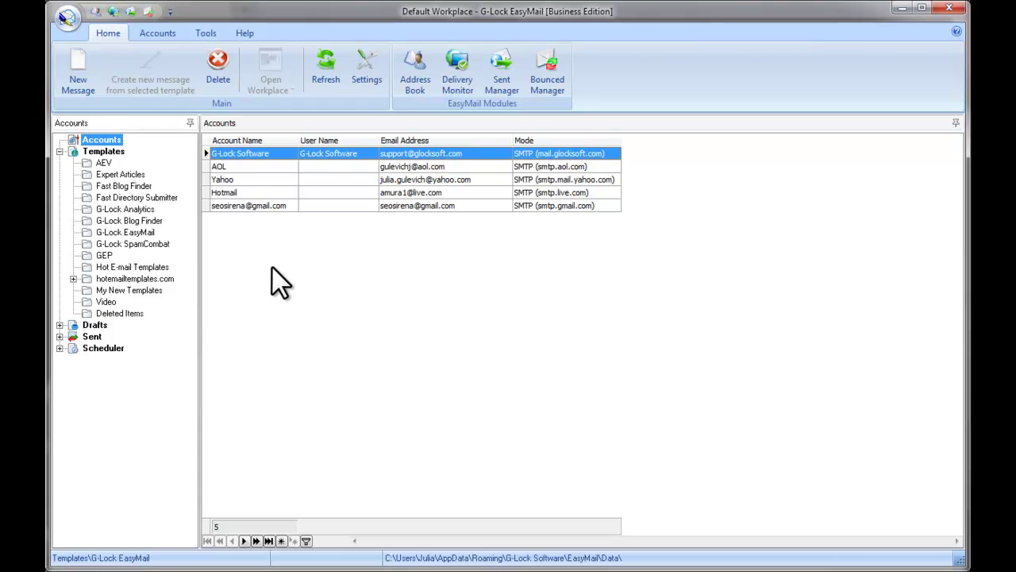
- Create a new message to the For test group with subject 'Yahoo delivery issues'
left_click(95, 100)
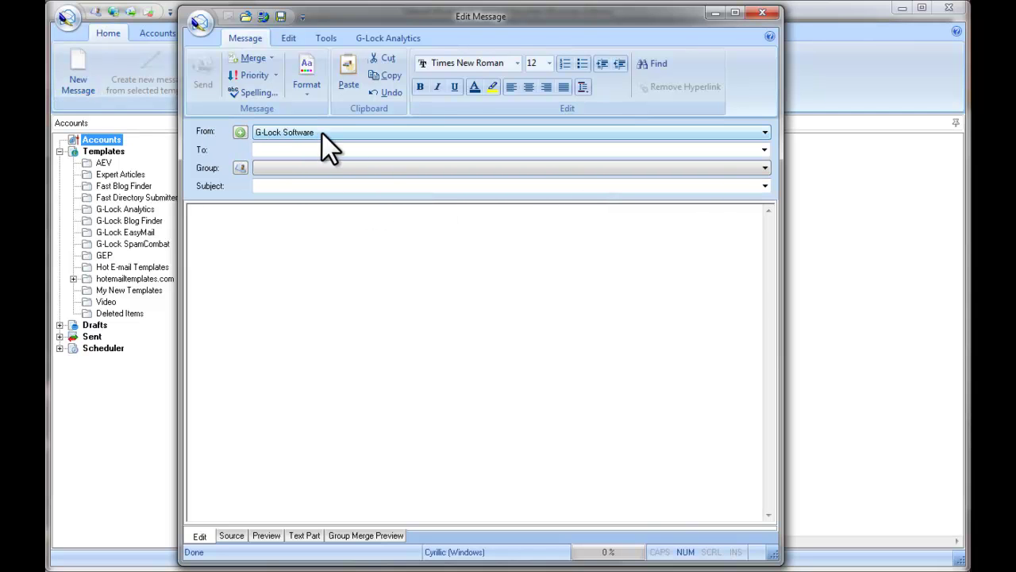
left_click(766, 167)
left_click(293, 259)
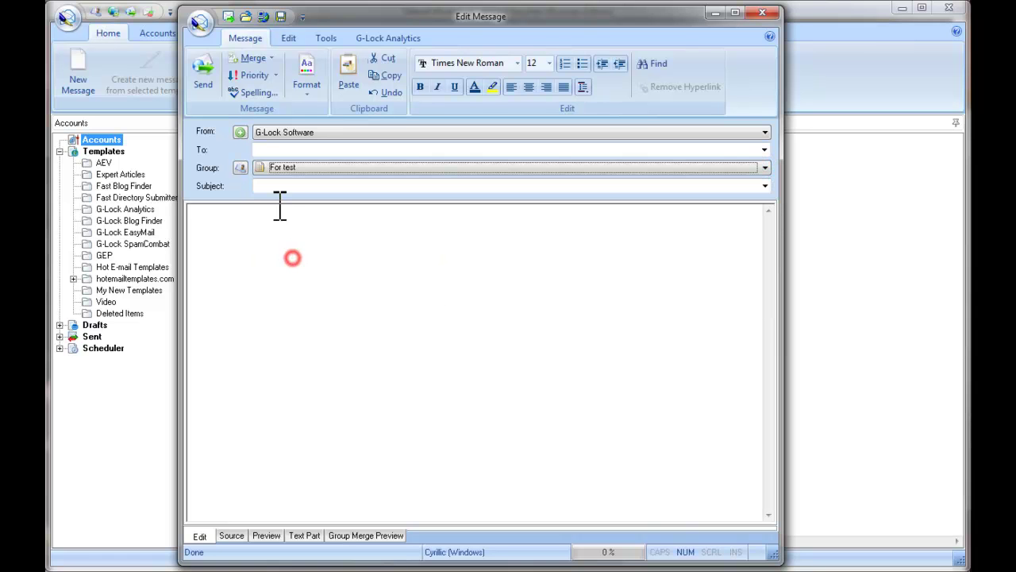
left_click(267, 187)
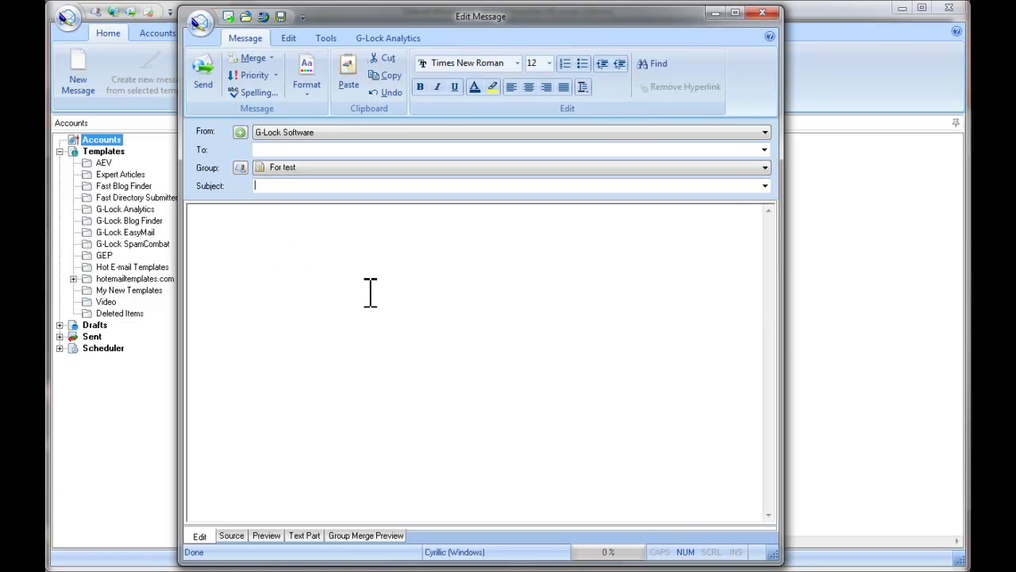
type("Yaho")
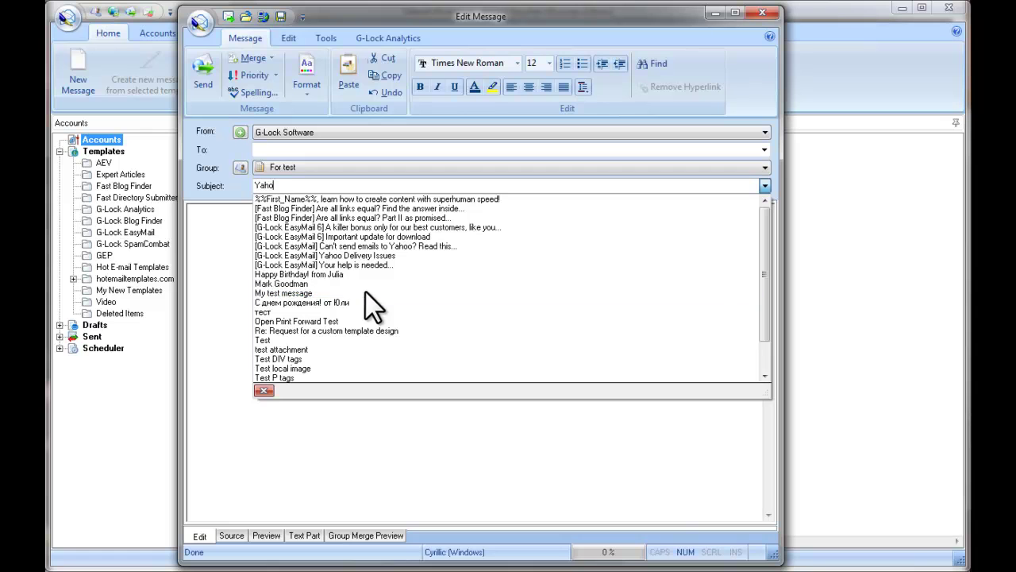
type("o delivery issues")
left_click(205, 231)
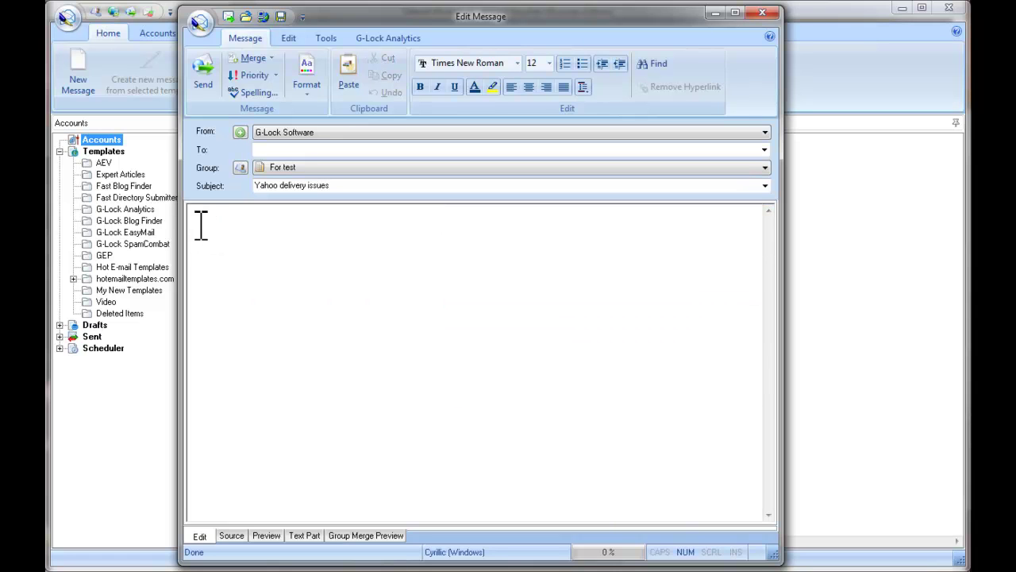
right_click(196, 224)
- Paste the prepared Yahoo article text, link, signature and unsubscribe line into the message body
left_click(266, 269)
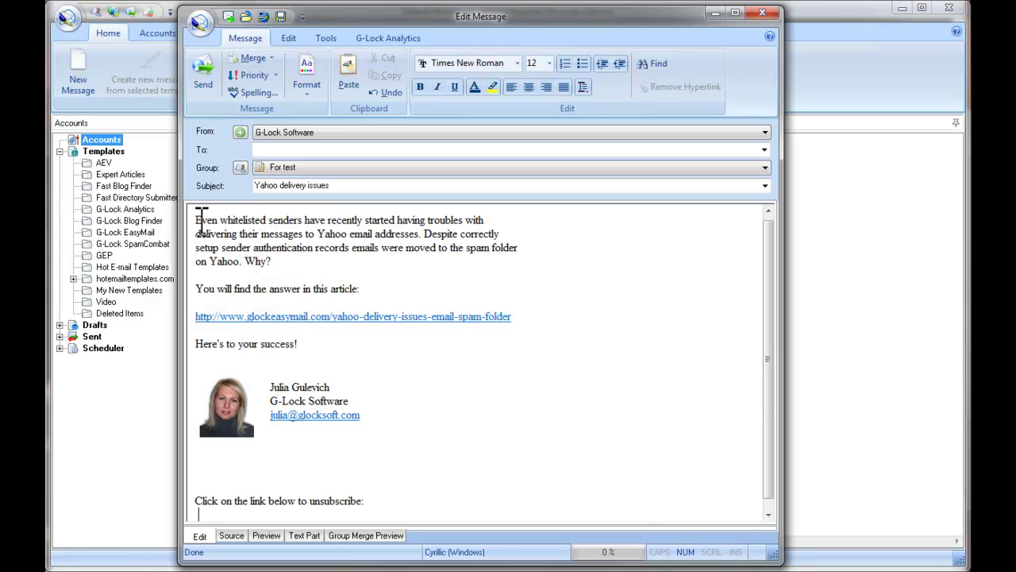
left_click_drag(510, 316, 200, 317)
left_click(267, 331)
- Enable G-Lock Analytics tracking for the Yahoo delivery message from the ribbon
left_click(390, 42)
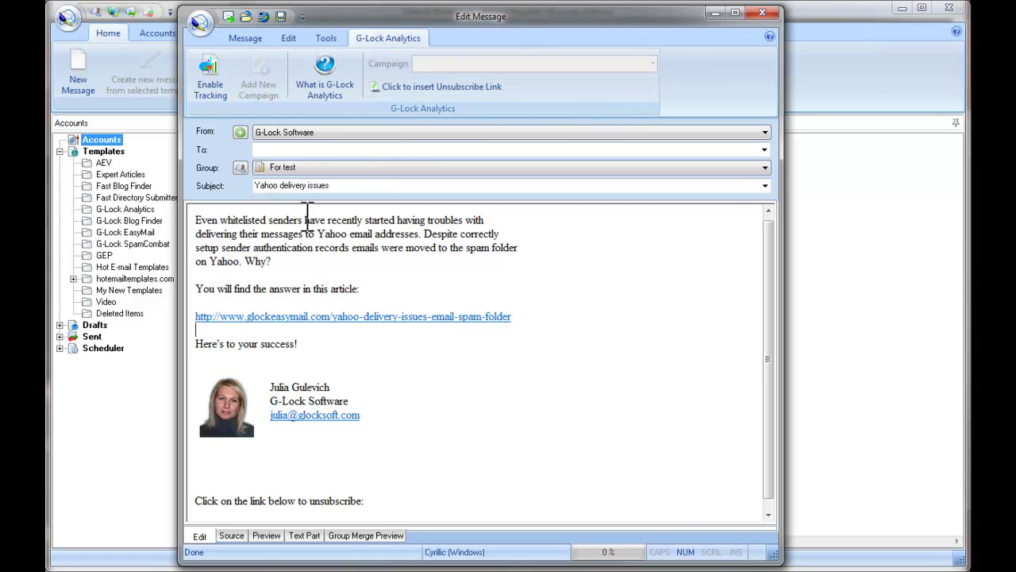
left_click(220, 97)
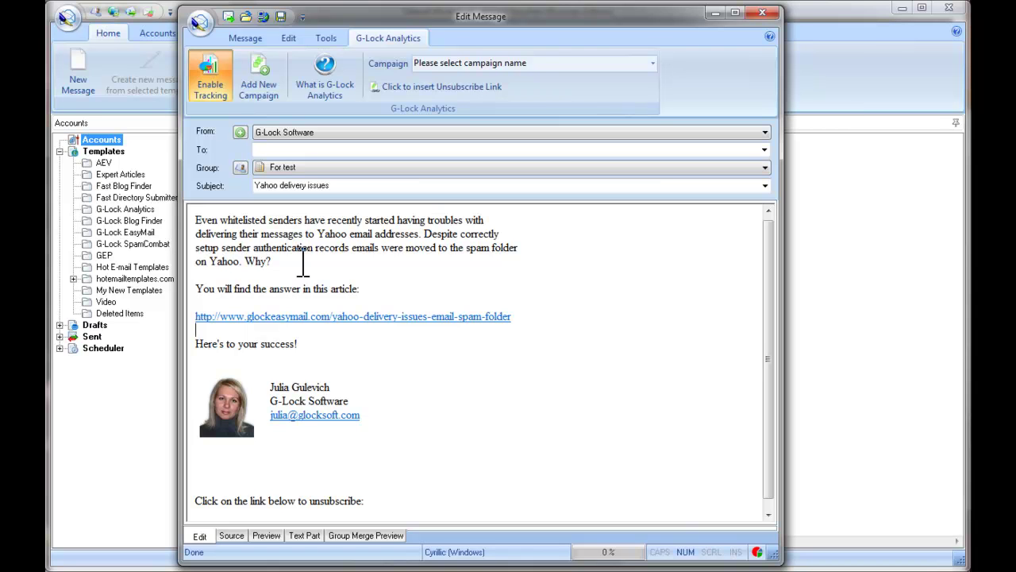
left_click(278, 94)
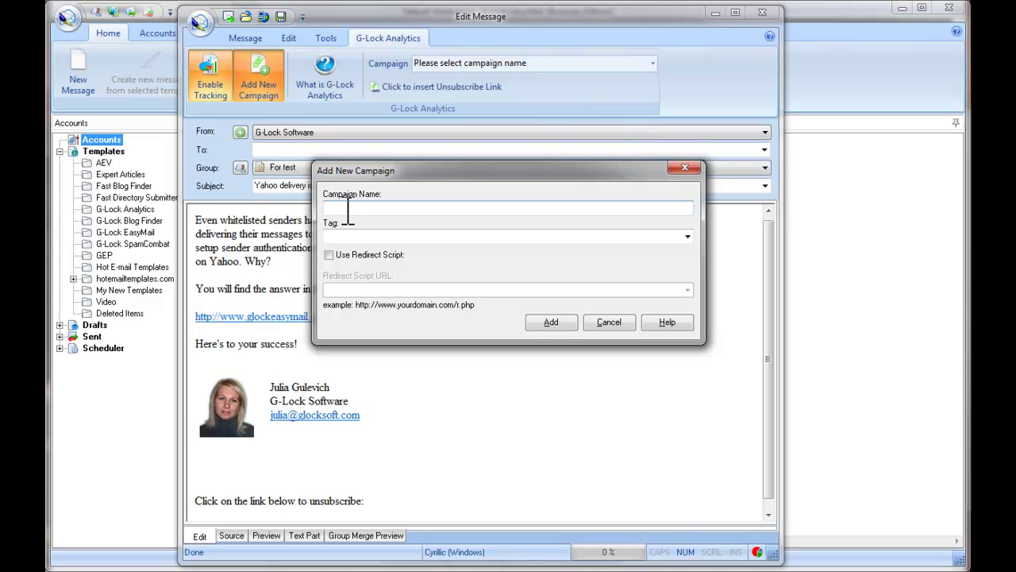
type("Yahoo delivery issues")
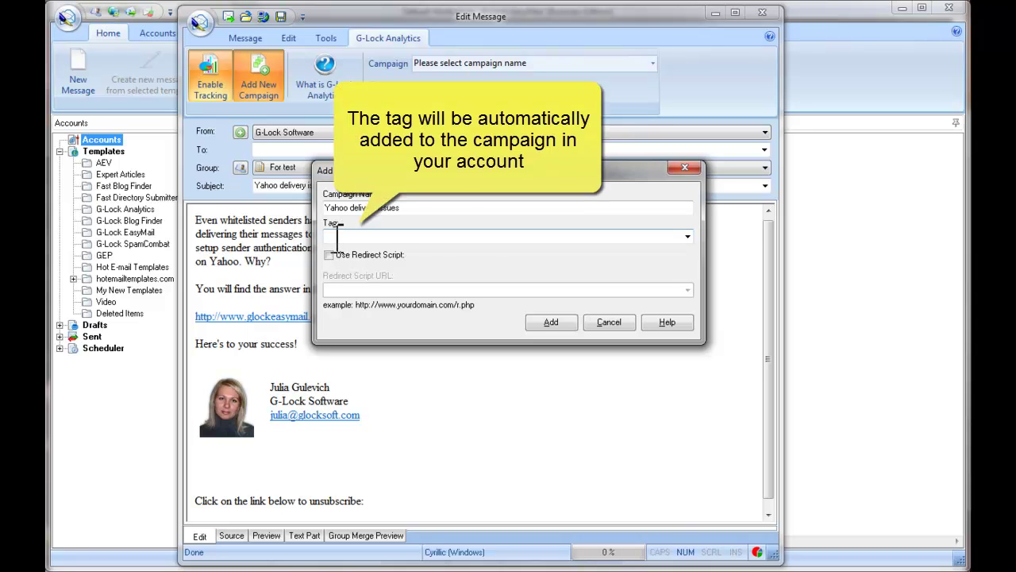
left_click(337, 234)
type("Test")
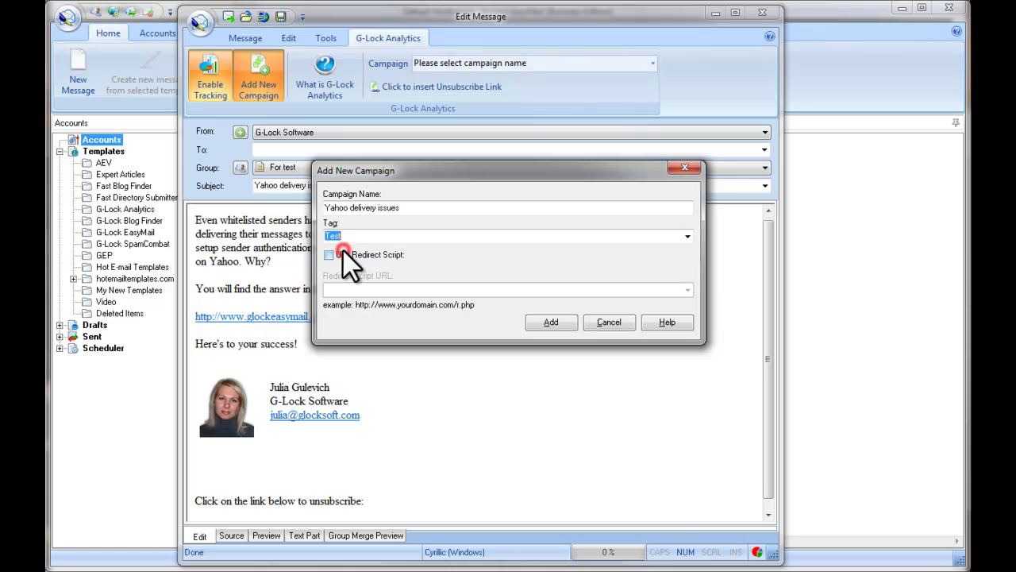
left_click(343, 249)
left_click(328, 257)
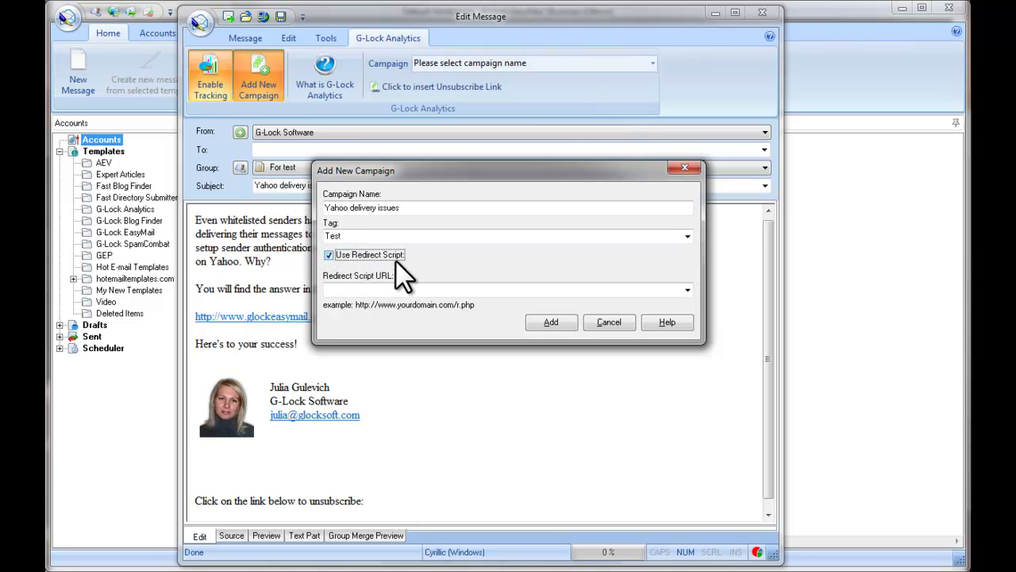
left_click(368, 291)
type("http://www.glocksoft.com/r.php")
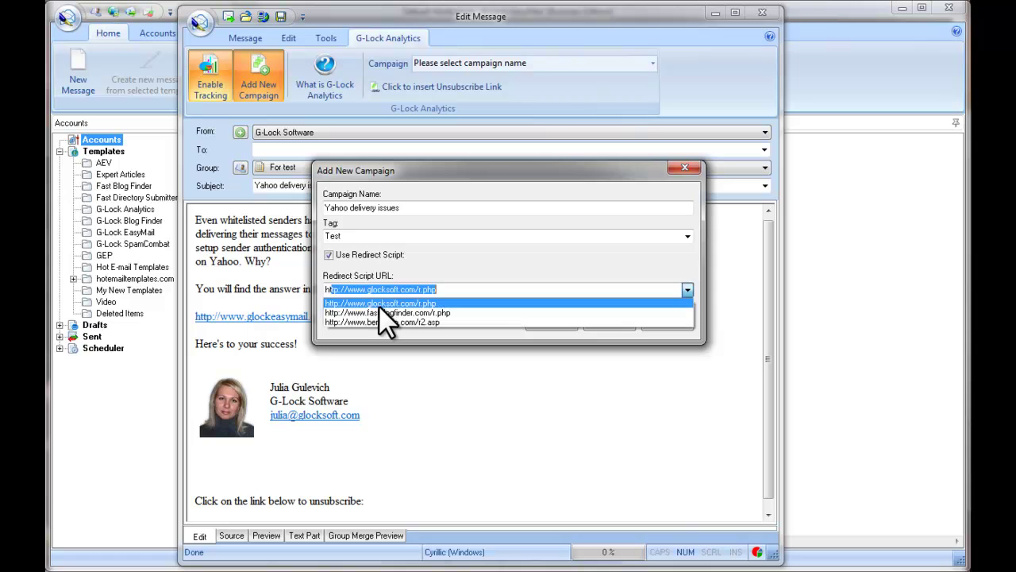
left_click(372, 290)
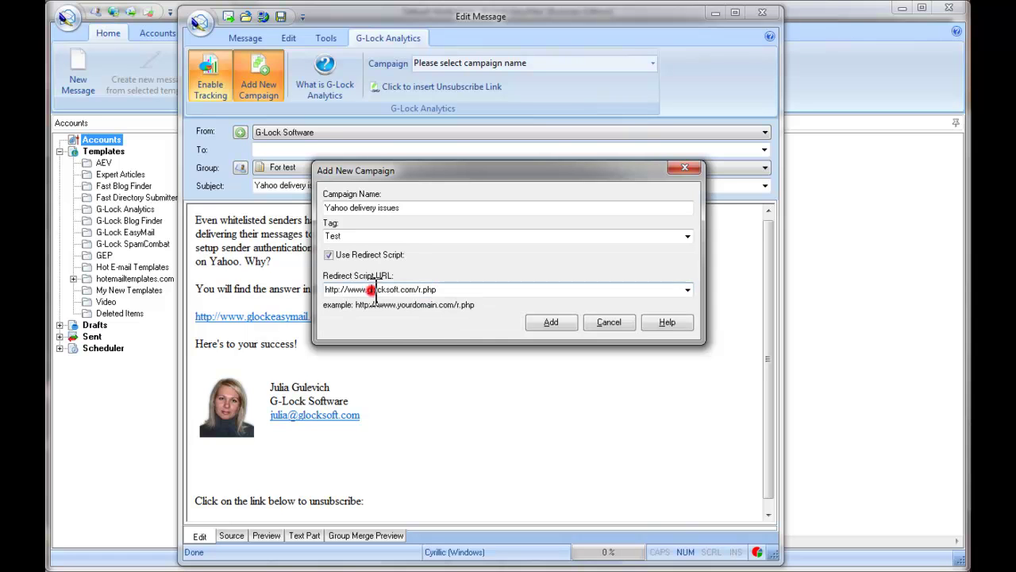
left_click(561, 323)
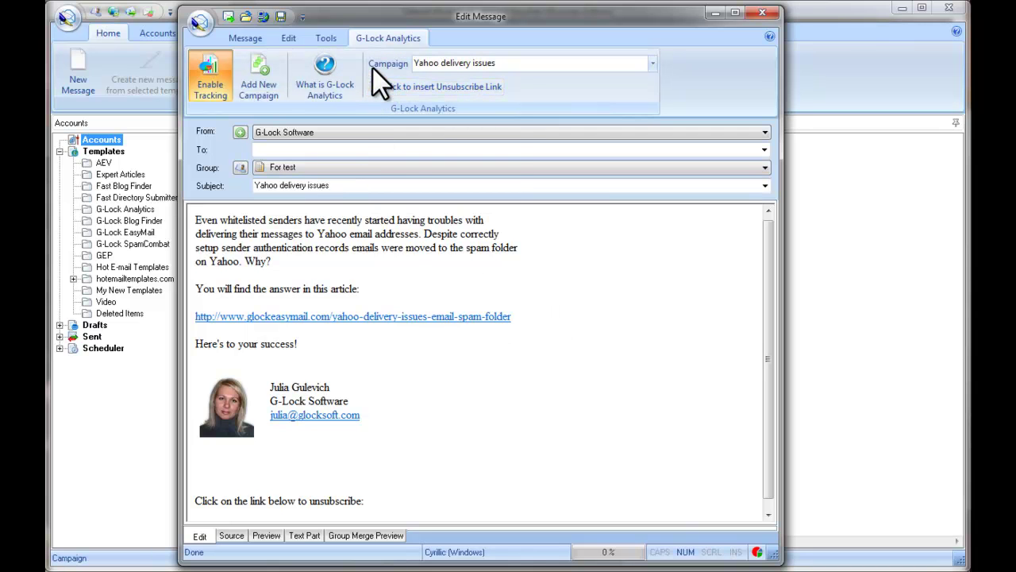
- Insert an Unsubscribe link on a new line under 'Click on the link below to unsubscribe:'
mouse_move(381, 67)
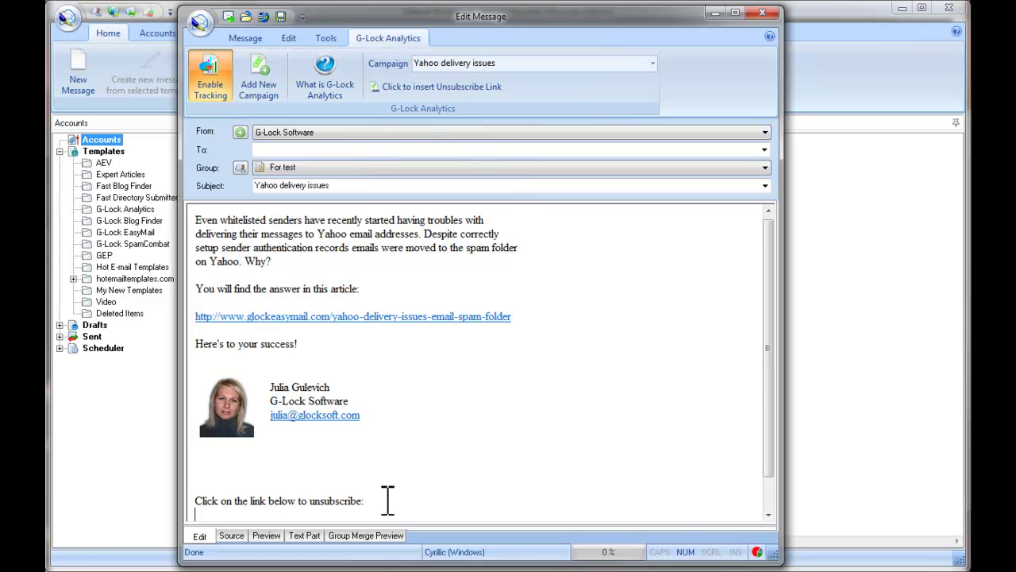
key("Return")
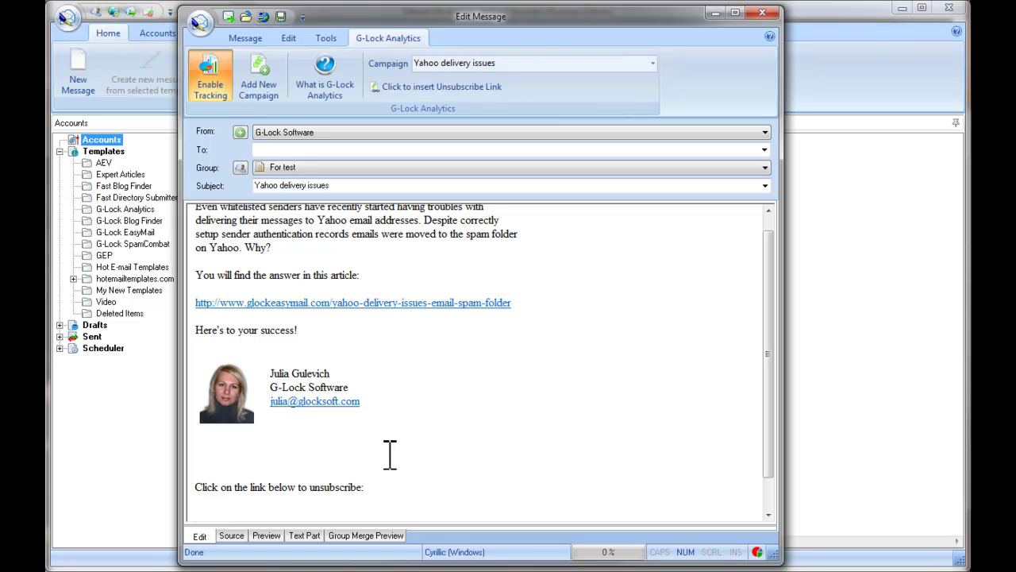
left_click(205, 500)
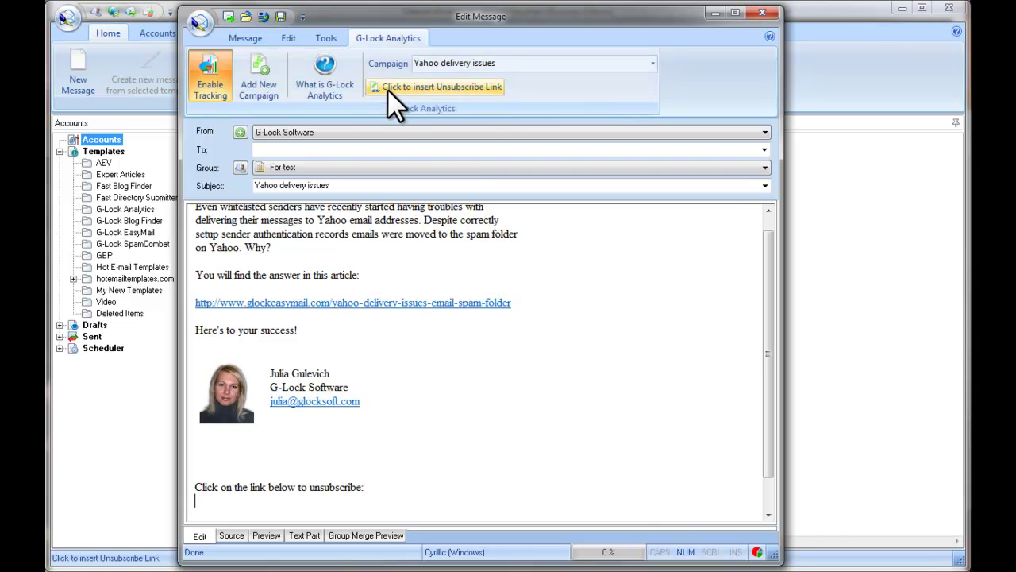
left_click(428, 90)
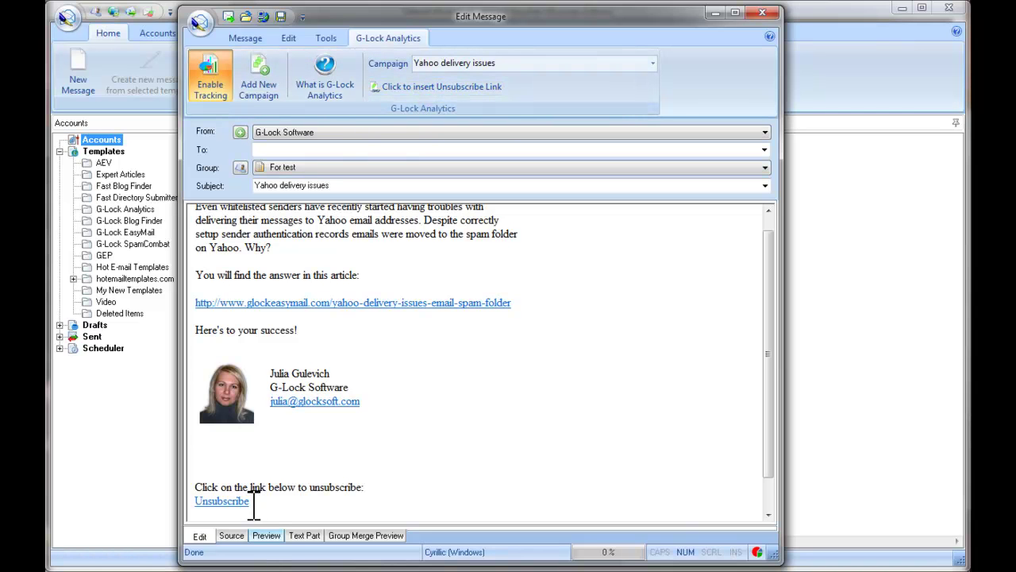
- Append the tracked r.php unsubscribe URL to the plain-text part, then return to the Edit view
left_click(306, 537)
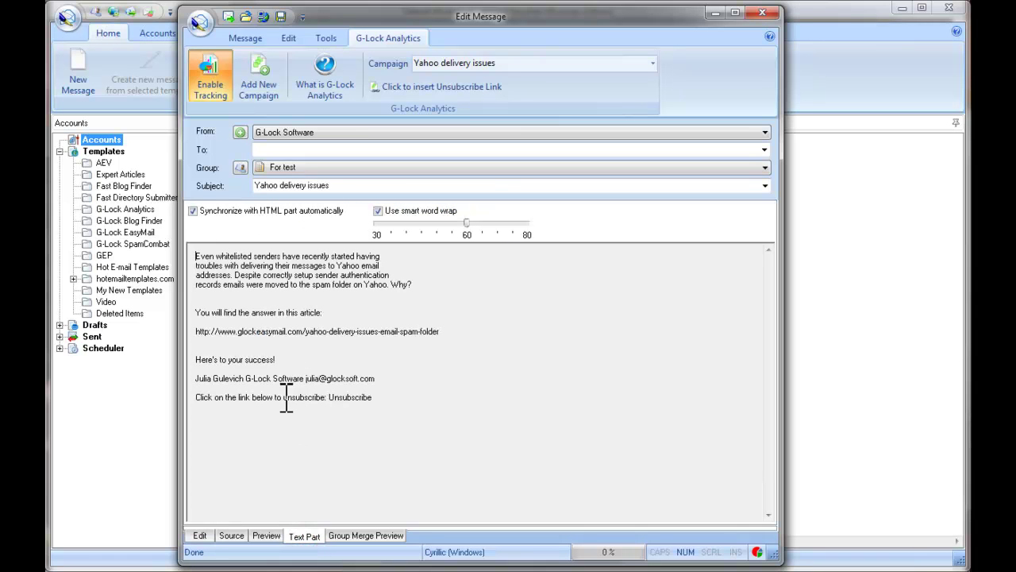
left_click(195, 411)
left_click(434, 88)
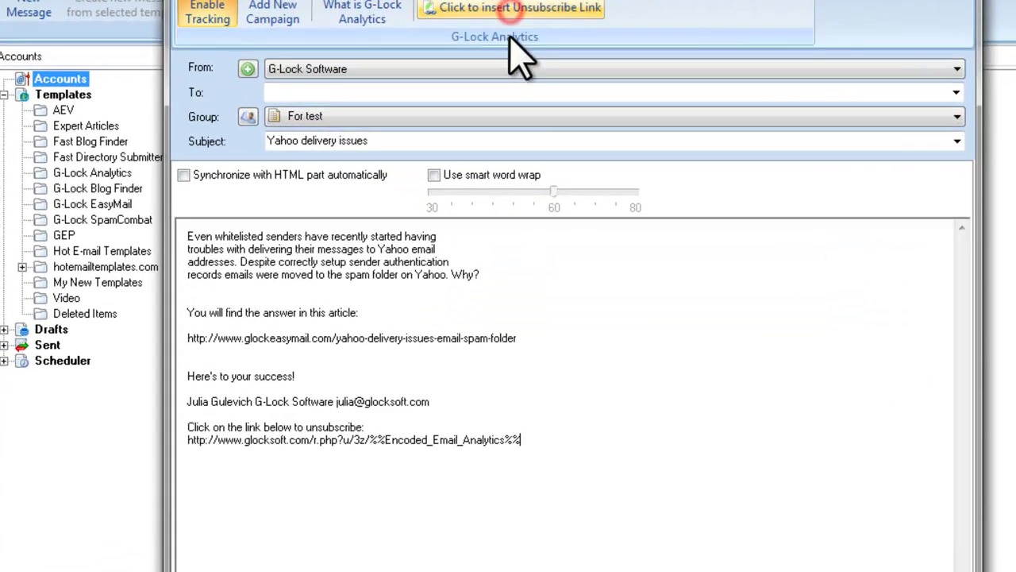
left_click(330, 407)
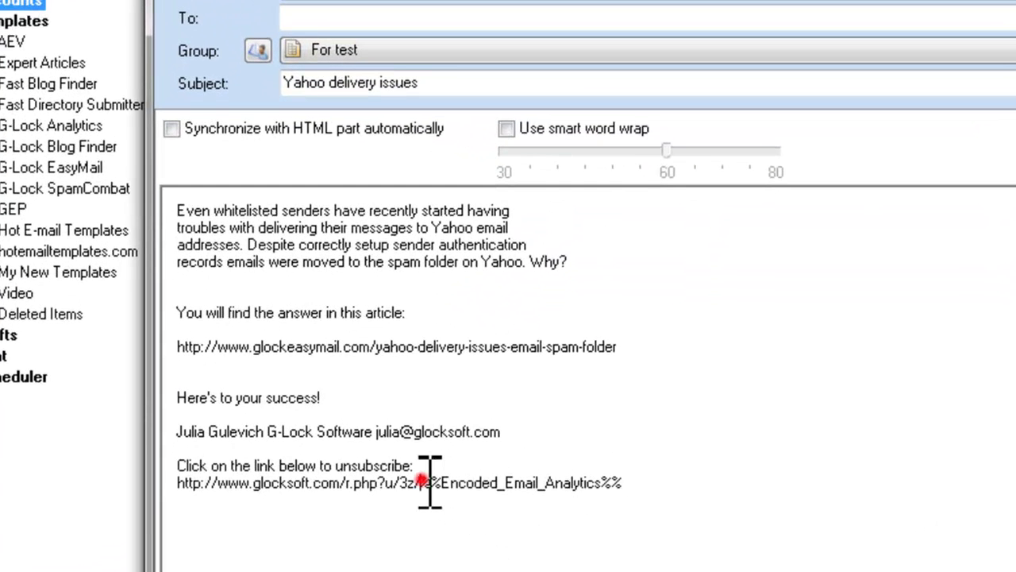
left_click_drag(430, 482, 627, 482)
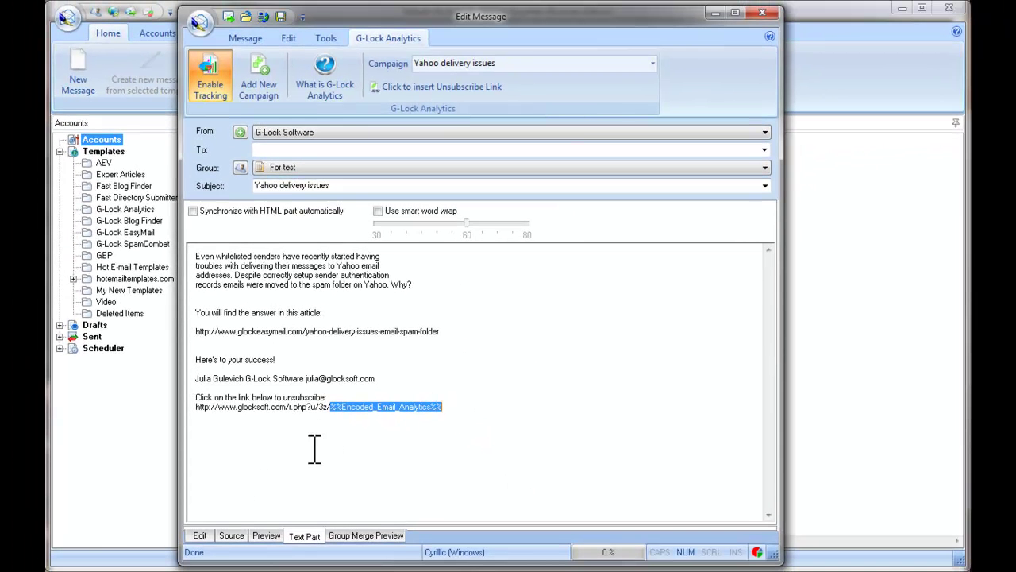
left_click(203, 536)
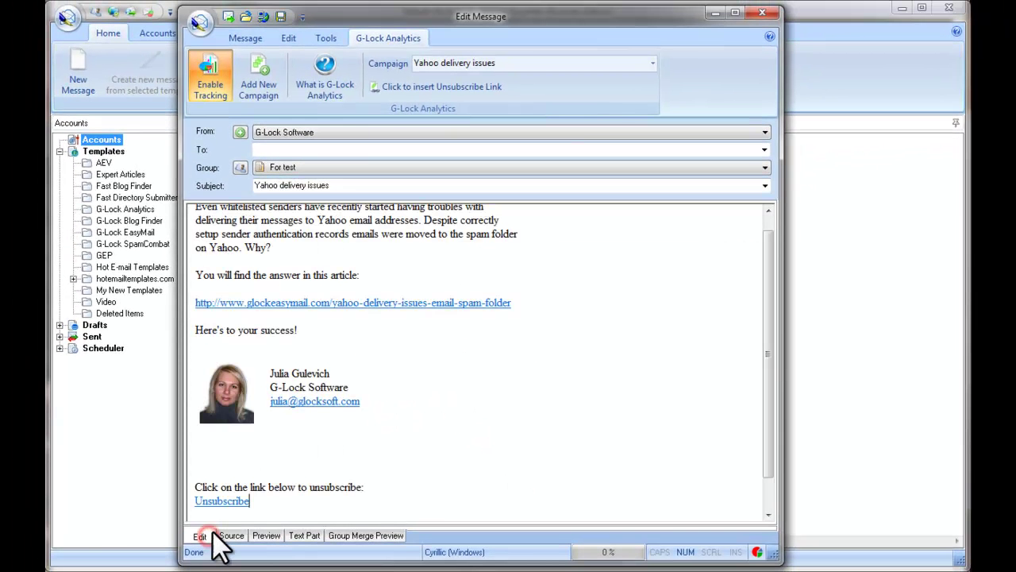
left_click(300, 482)
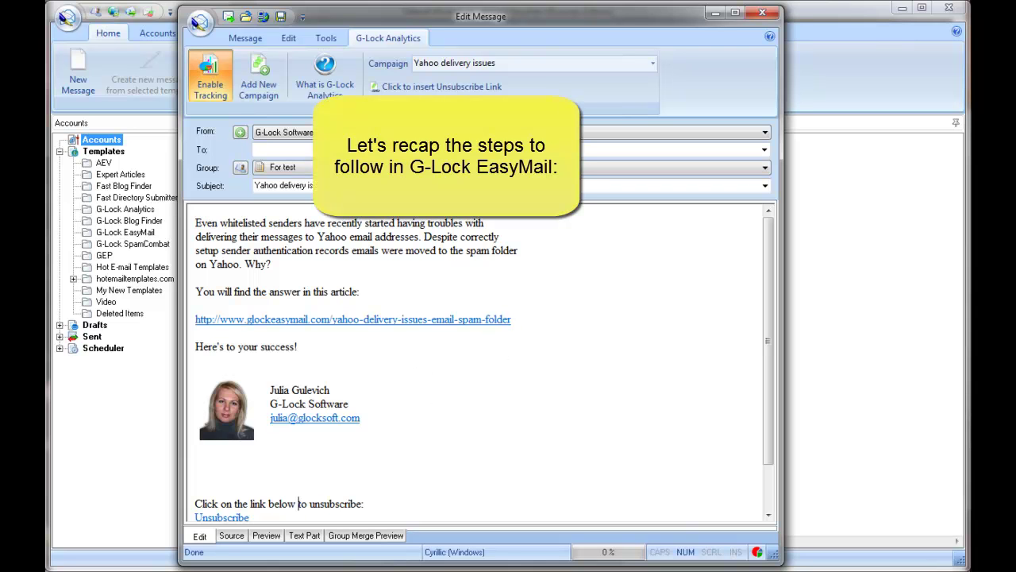
- Reposition the message window, confirm Enable Tracking is on, and show the Message ribbon commands
left_click_drag(643, 17, 645, 116)
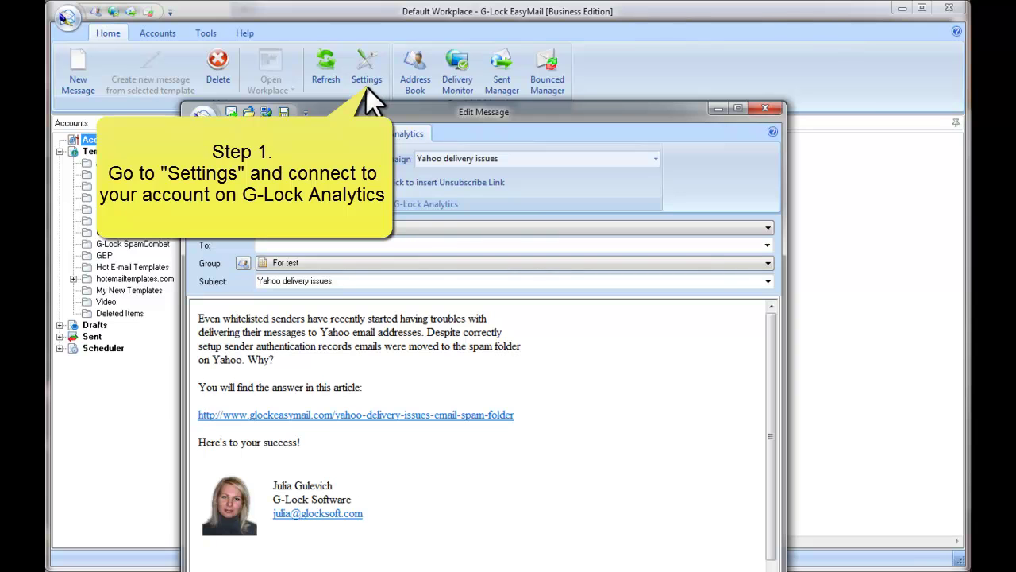
left_click_drag(383, 111, 372, 19)
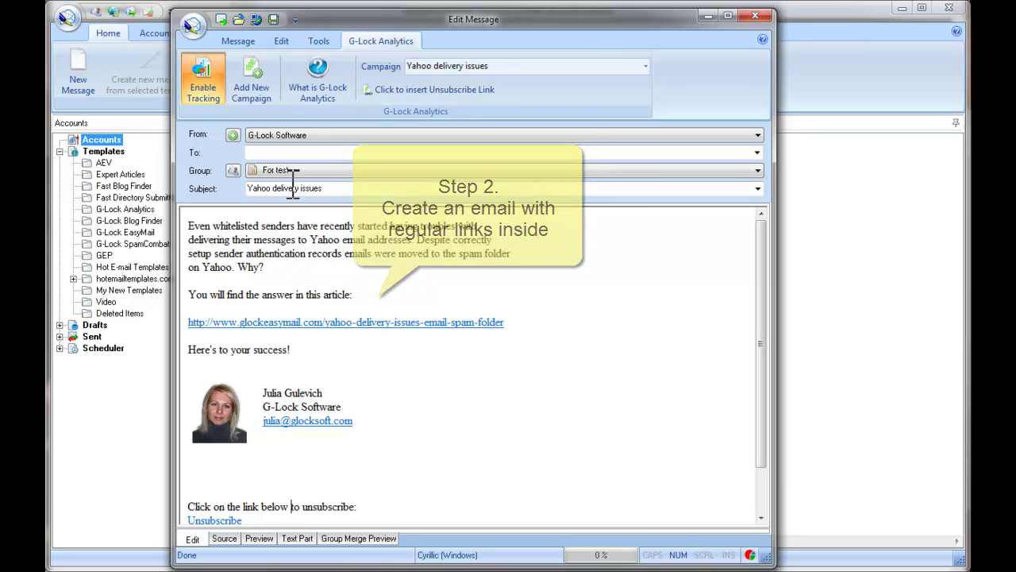
left_click(223, 101)
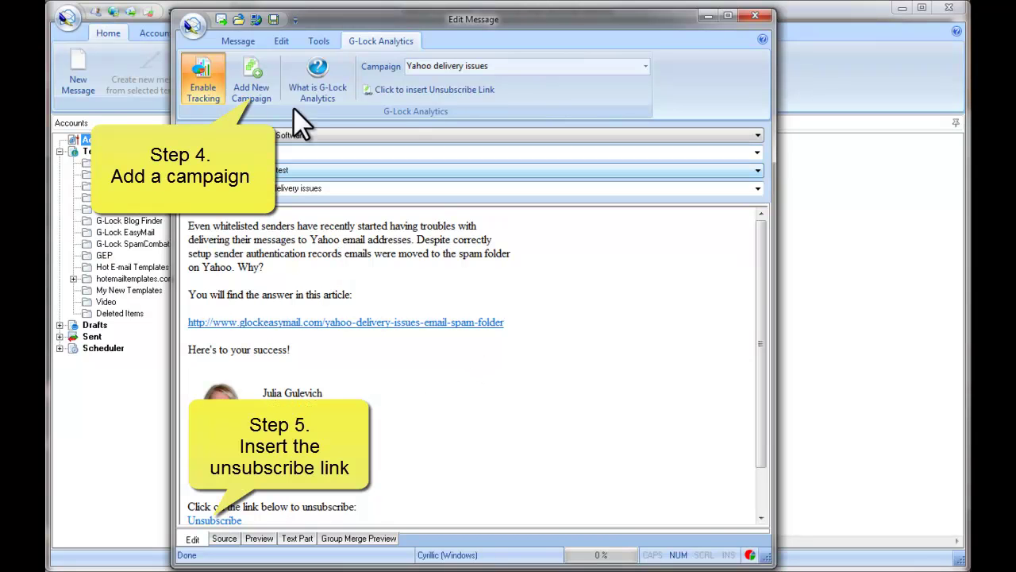
left_click(238, 42)
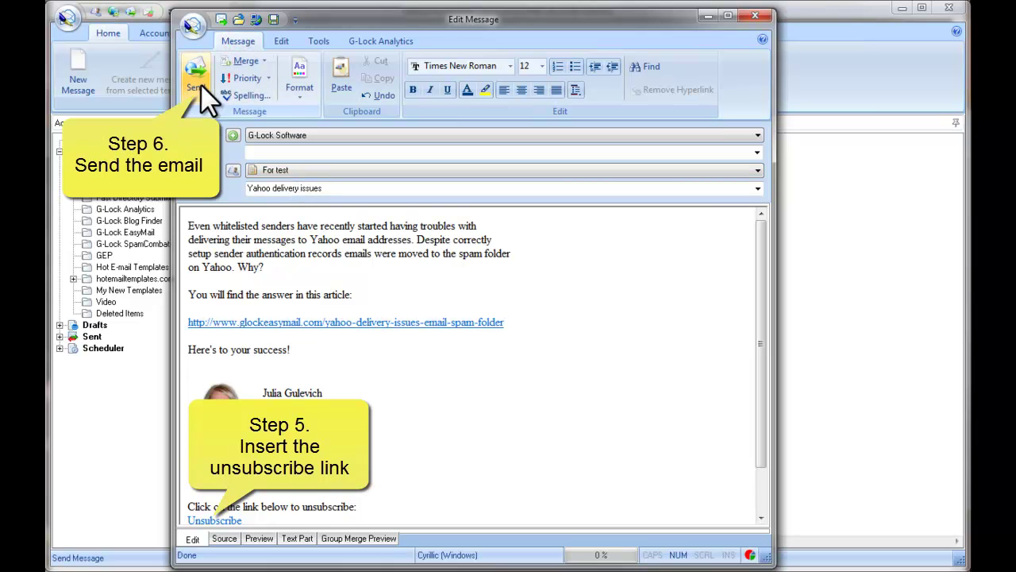
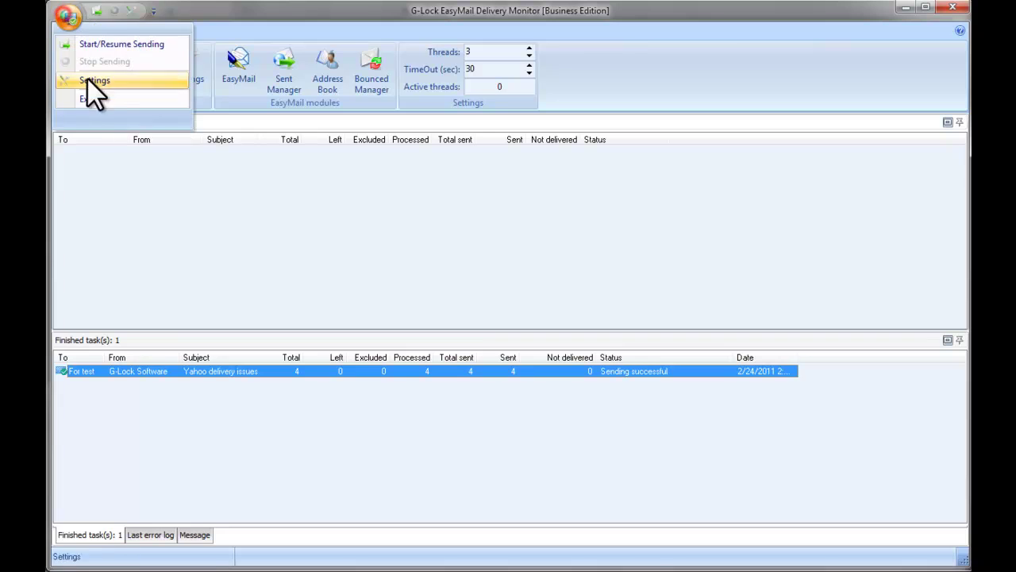
- Exit the Delivery Monitor and switch to the G-Lock Analytics window in Firefox
left_click(93, 99)
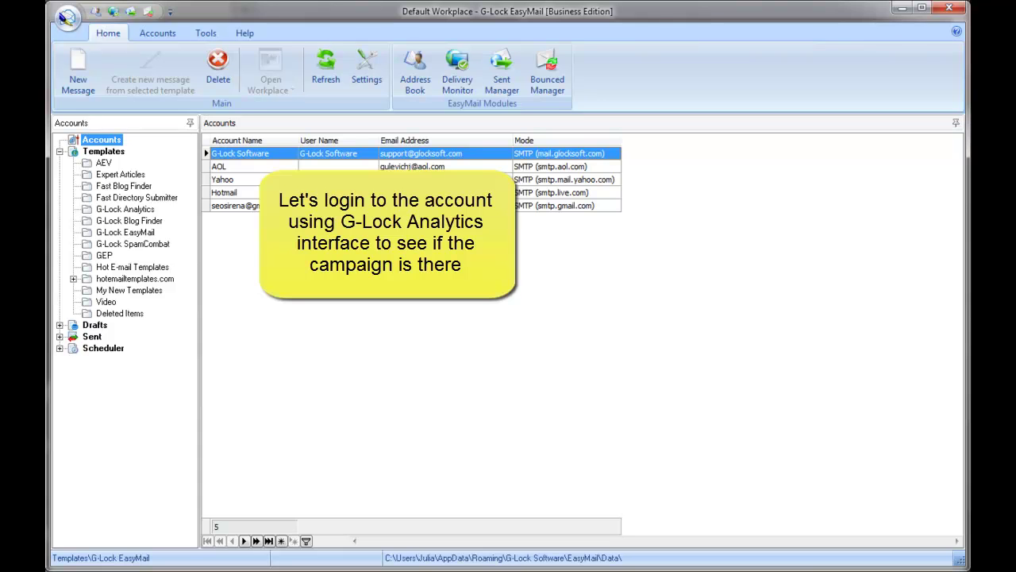
mouse_move(302, 568)
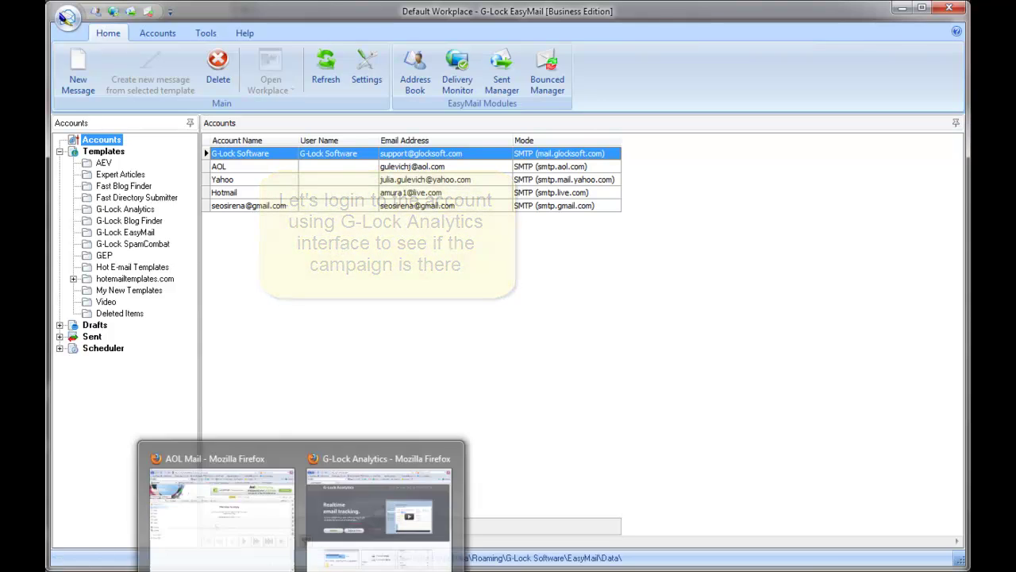
left_click(375, 555)
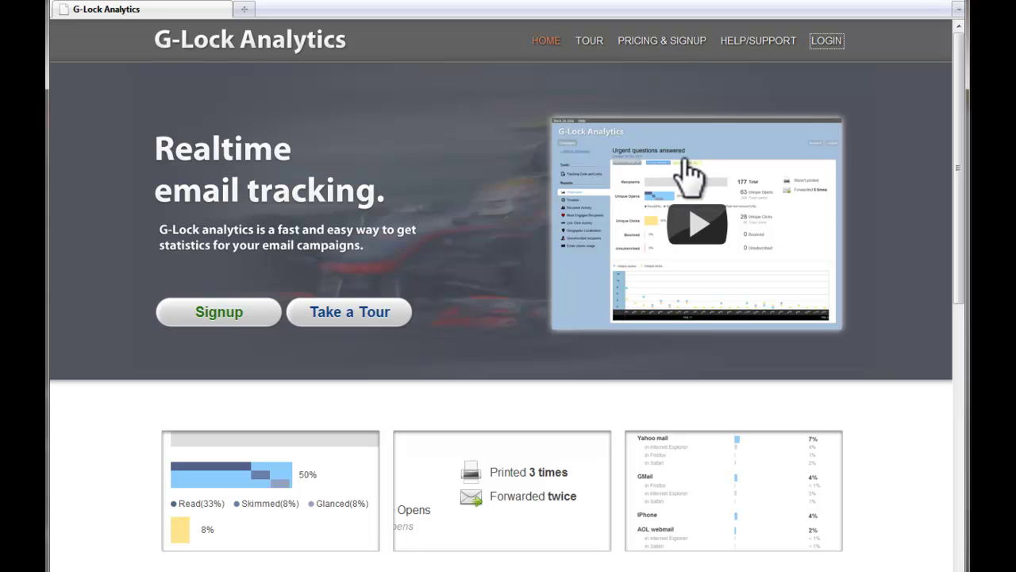
- Log in to G-Lock Analytics using the saved account login
left_click(825, 42)
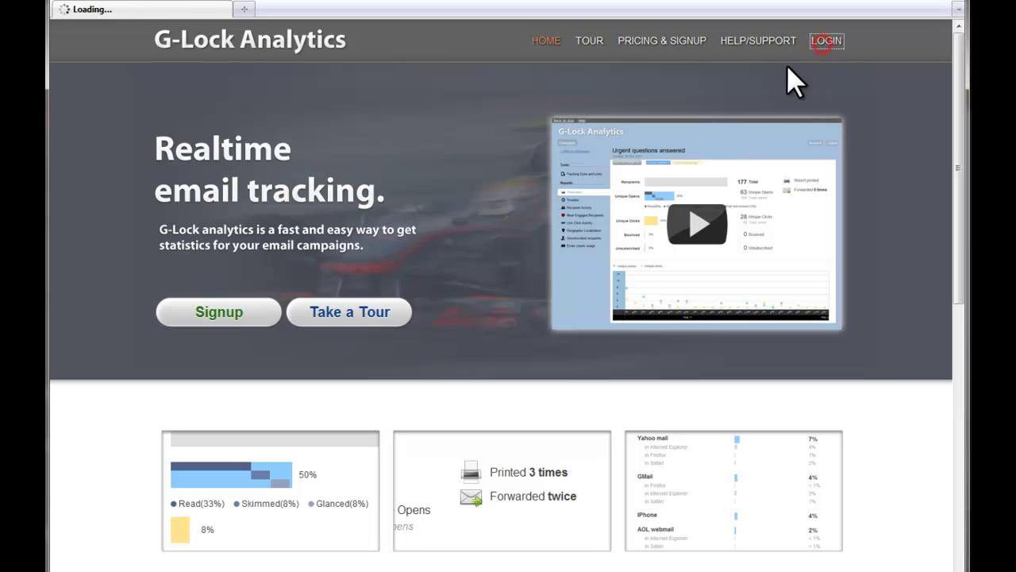
left_click(482, 276)
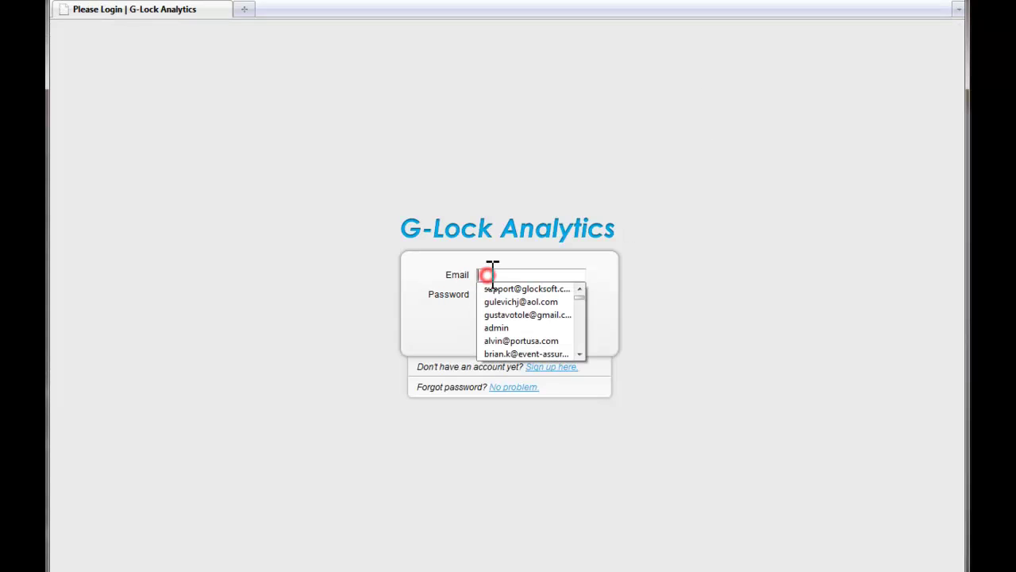
left_click(501, 290)
left_click(505, 334)
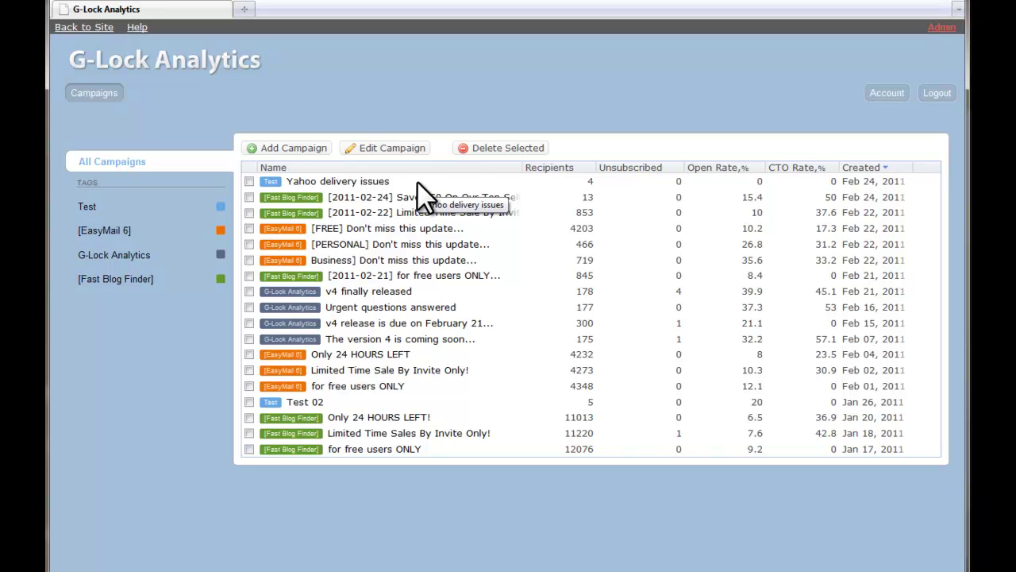
- Show the Yahoo delivery issues tracking code and highlight its %%Encoded_Email_Analytics%% merge tag
left_click(375, 182)
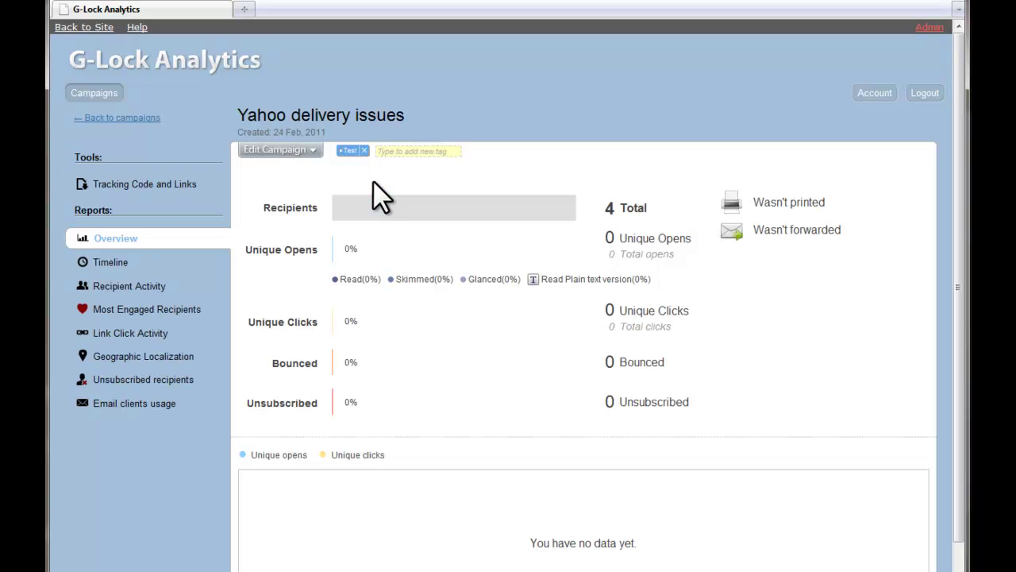
left_click(160, 185)
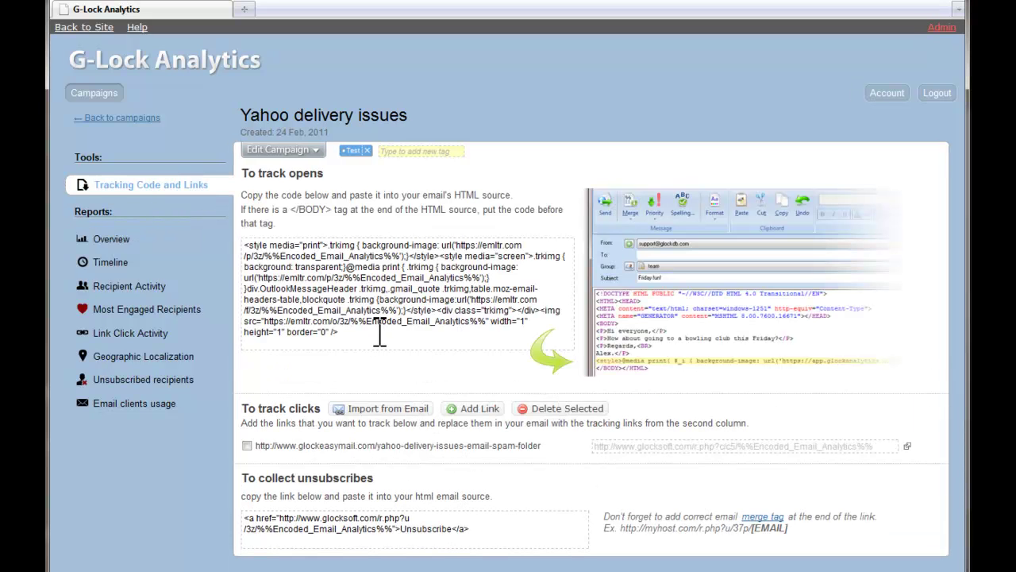
left_click_drag(339, 334, 300, 270)
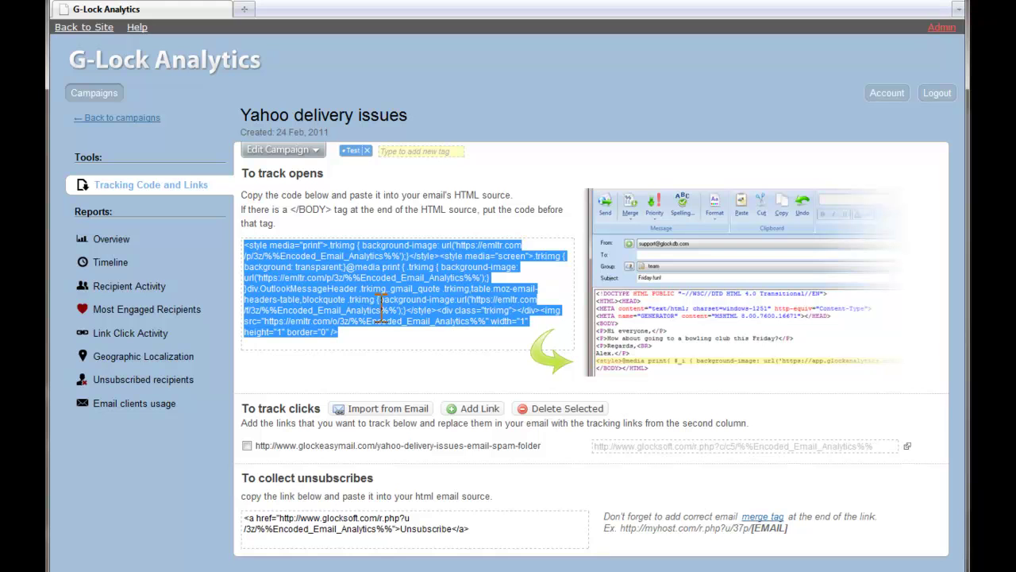
left_click(380, 304)
left_click_drag(349, 320, 492, 325)
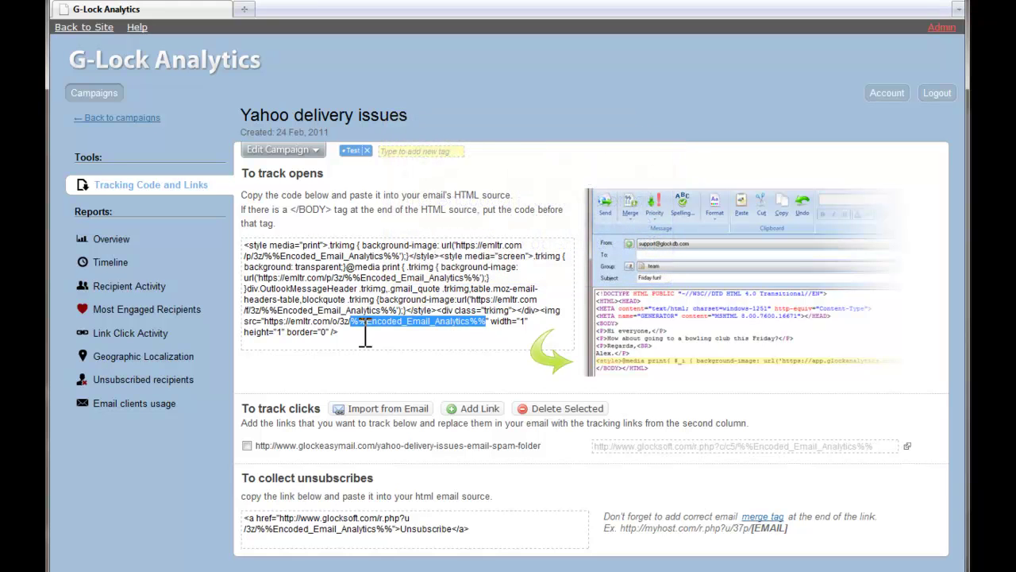
- Highlight the article's click-tracking link and its encoded ending, then return to Overview
left_click_drag(540, 445, 261, 447)
left_click_drag(875, 446, 595, 446)
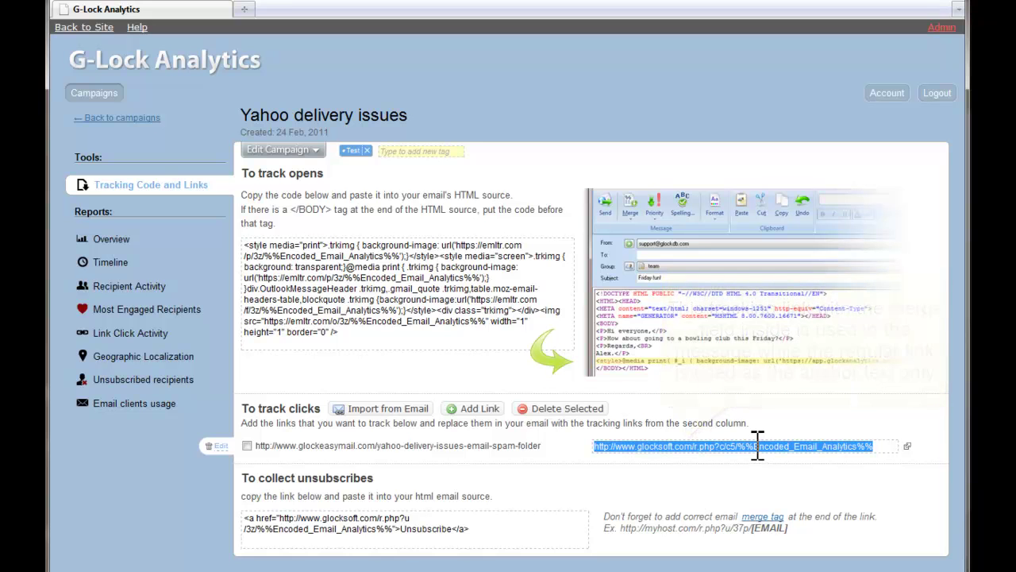
left_click(127, 238)
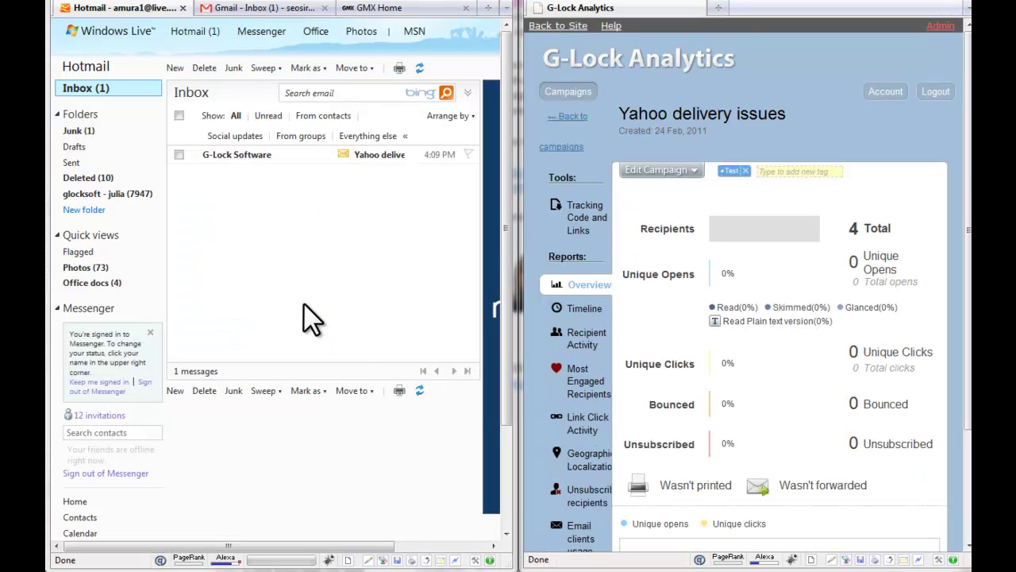
- Open the G-Lock Software email in Hotmail, visit its article link, then close the article
left_click(236, 155)
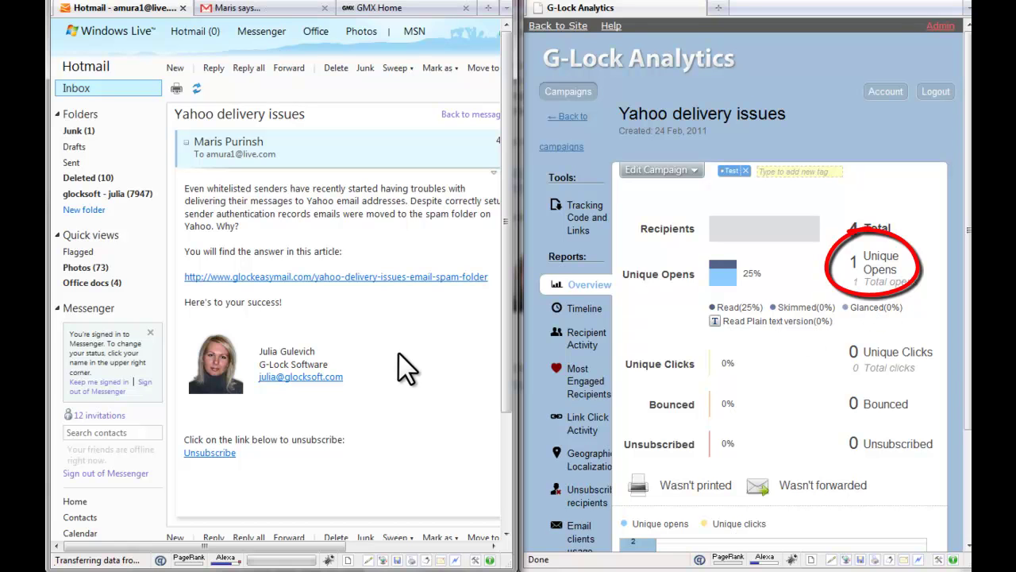
left_click(435, 277)
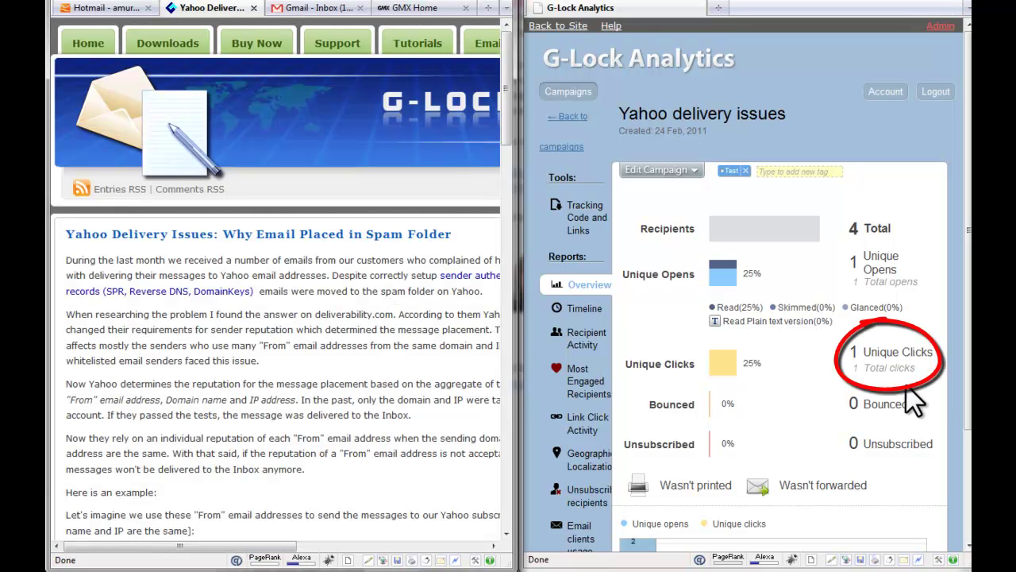
left_click(253, 8)
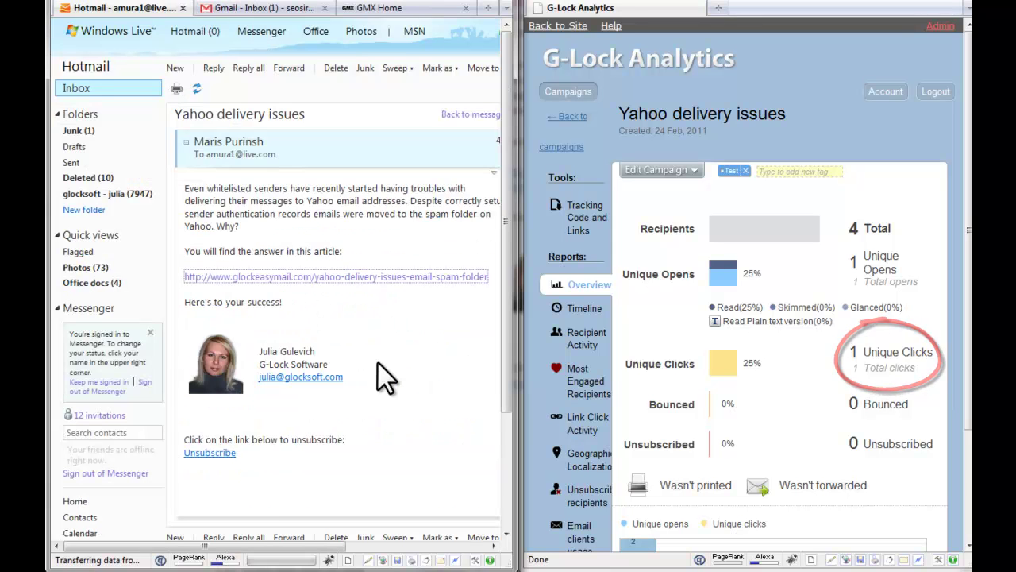
- Unsubscribe the Hotmail address via the email's Unsubscribe link and close the confirmation page
left_click(211, 453)
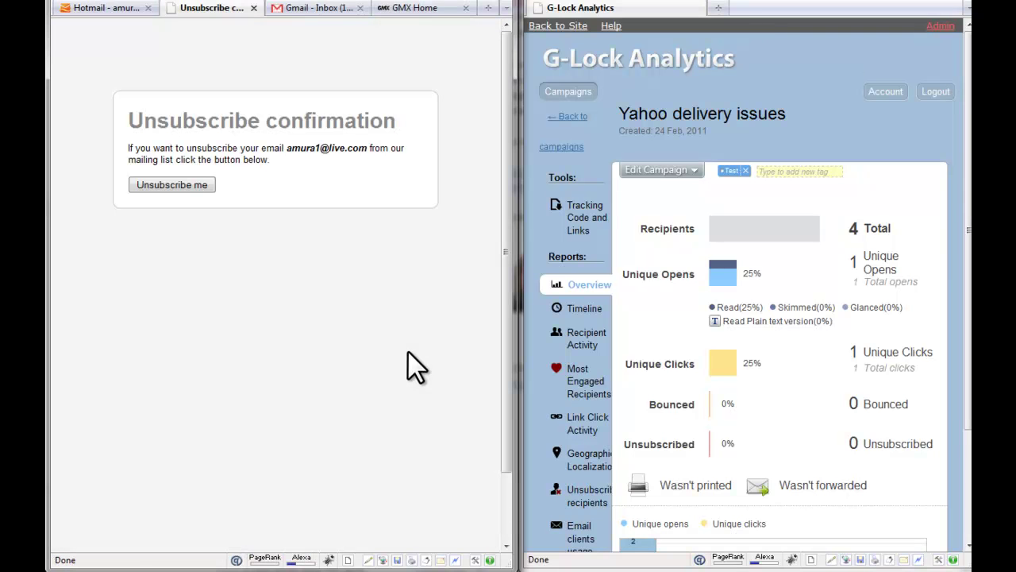
left_click(171, 185)
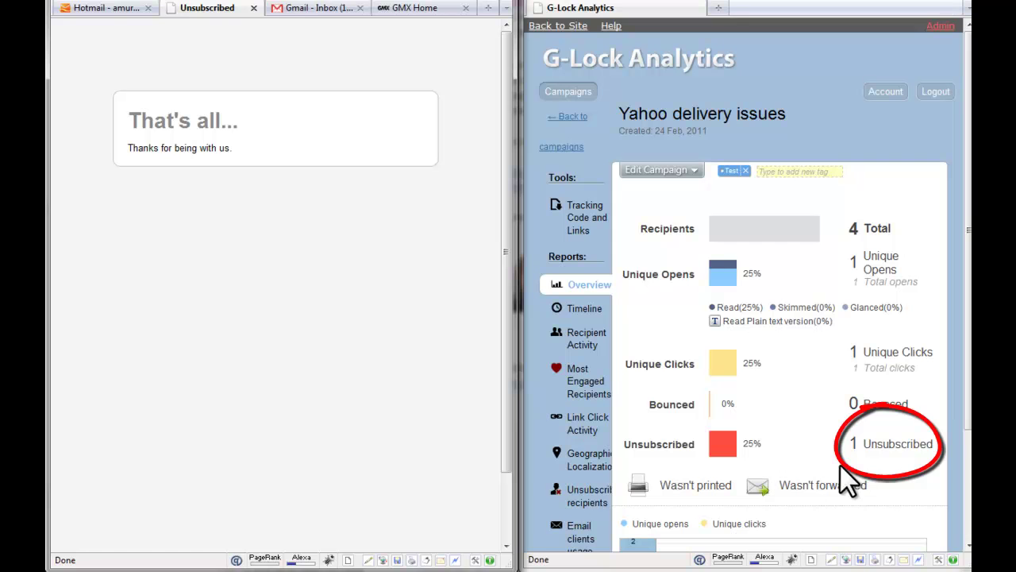
left_click(254, 8)
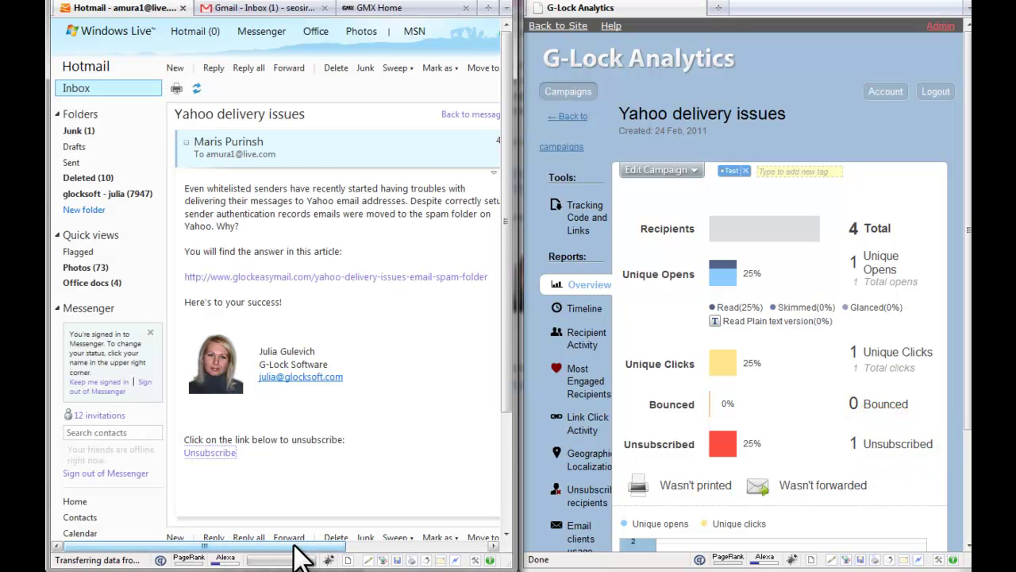
- Scroll down the Hotmail message and start forwarding it
left_click_drag(312, 547, 321, 546)
scroll(472, 437, "down", 2)
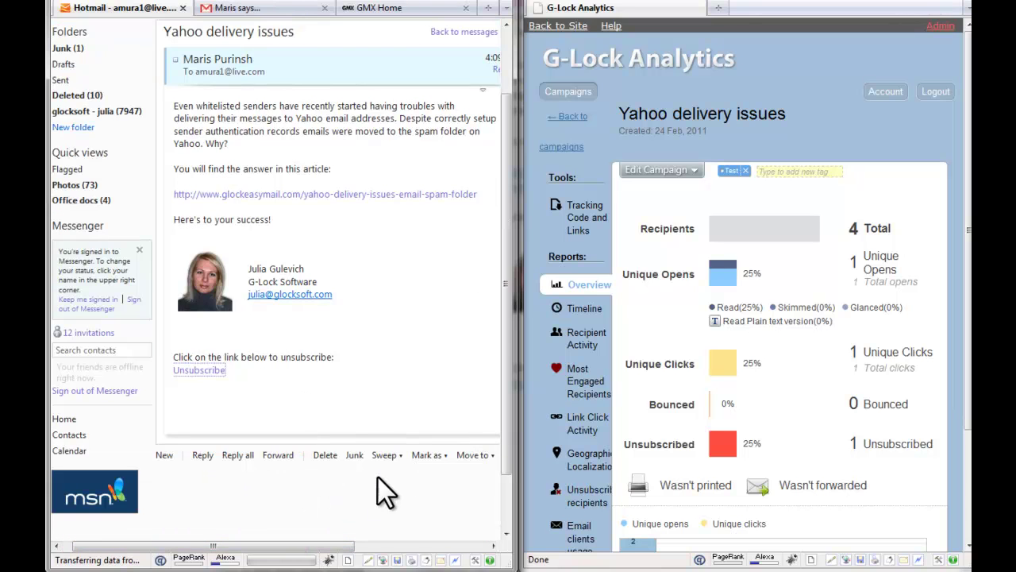
left_click(274, 456)
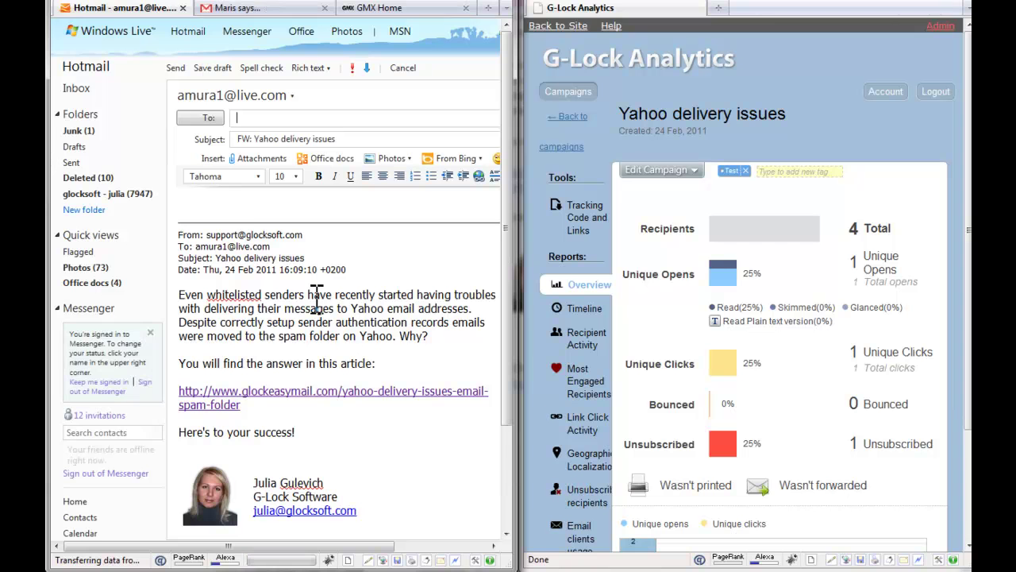
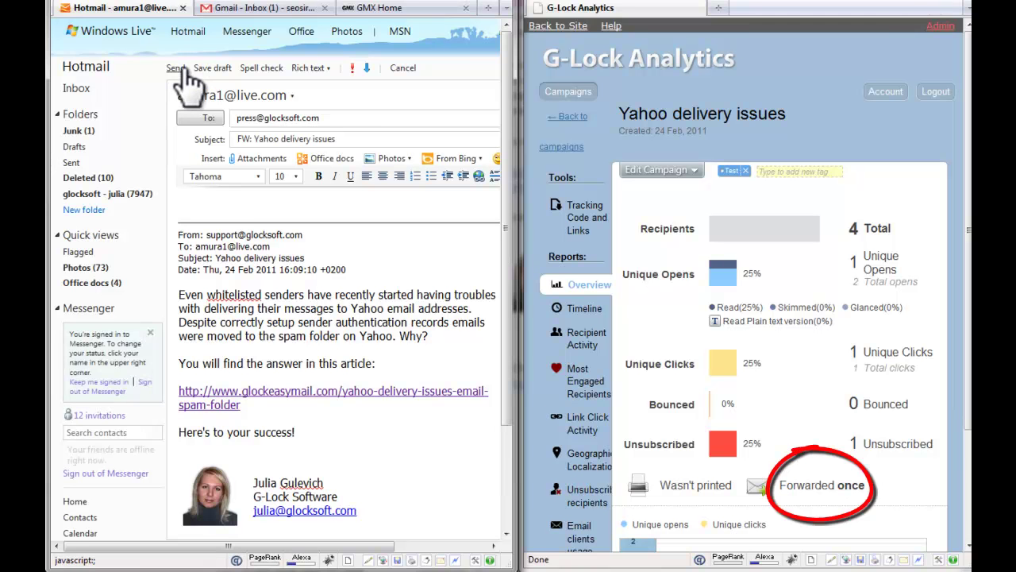
- Address the forward to the press recipient's e-mail and send it
left_click(183, 70)
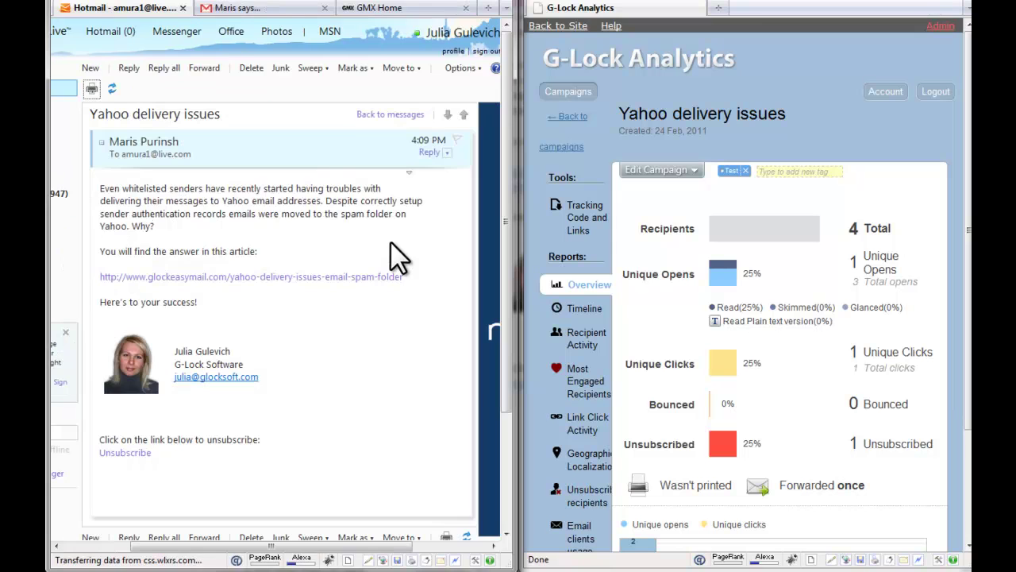
- Open the Yahoo delivery issues email in Gmail, dismiss the chat, and visit its glockeasymail.com article
left_click(273, 10)
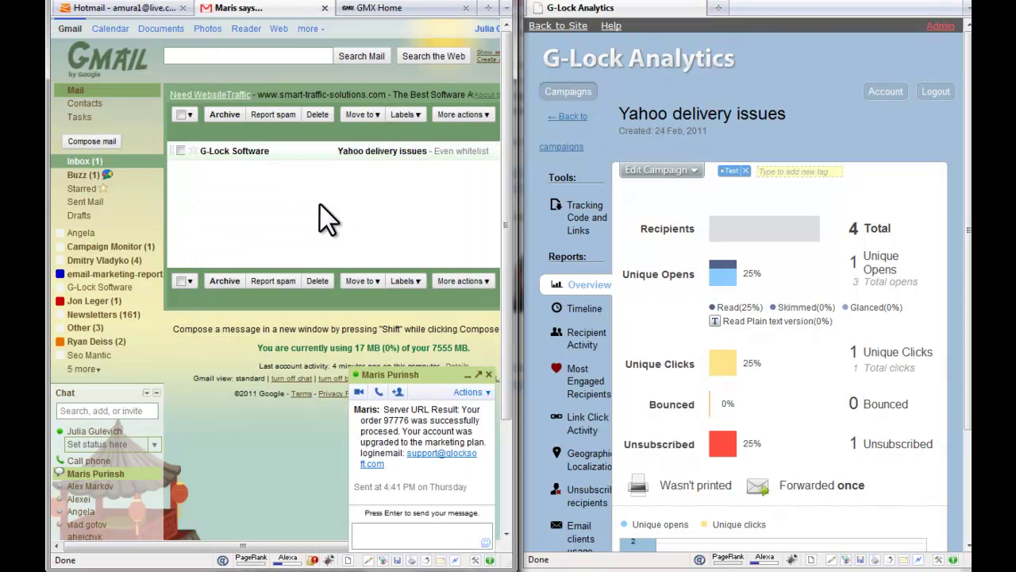
left_click(360, 151)
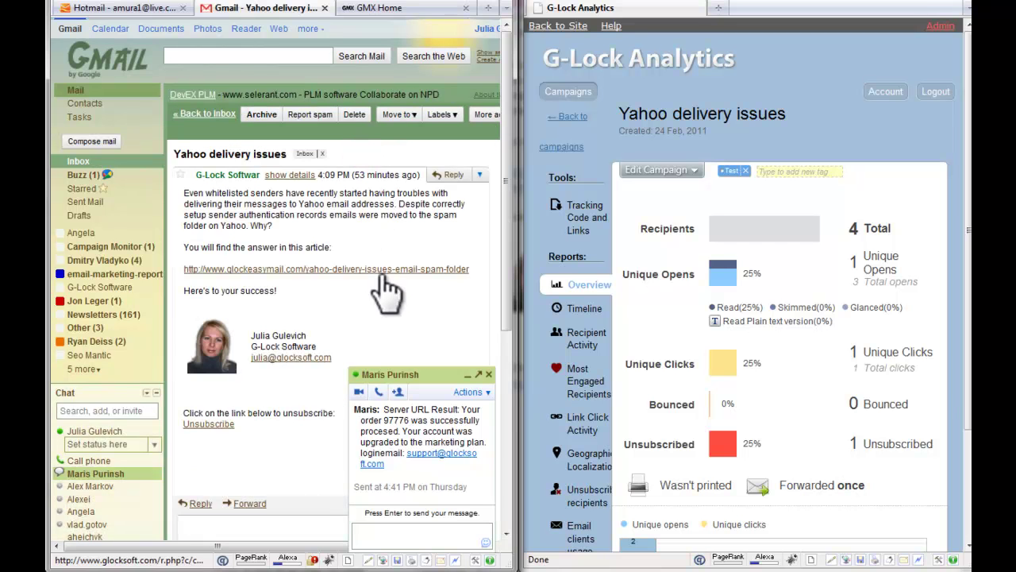
key("Escape")
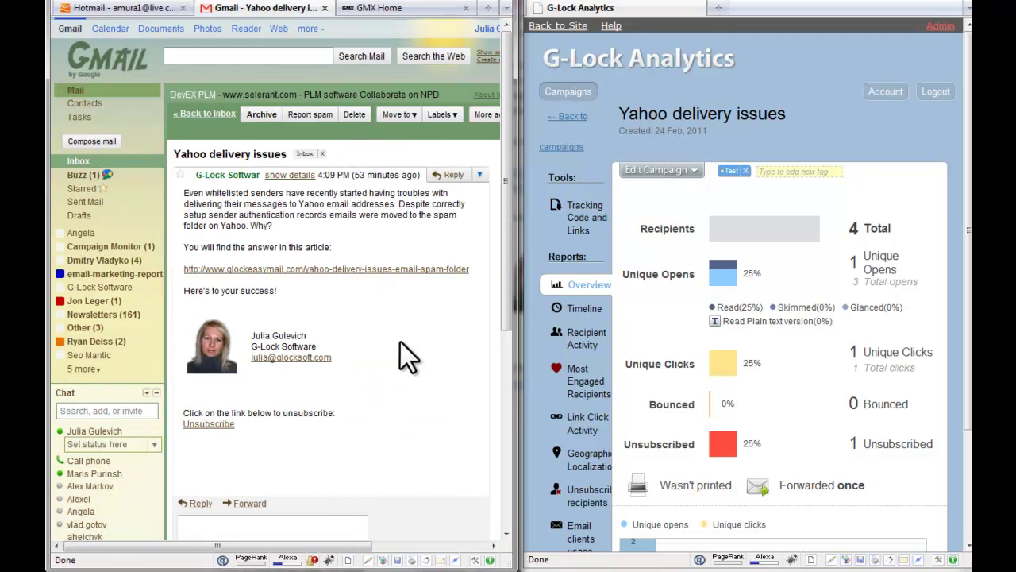
left_click(389, 269)
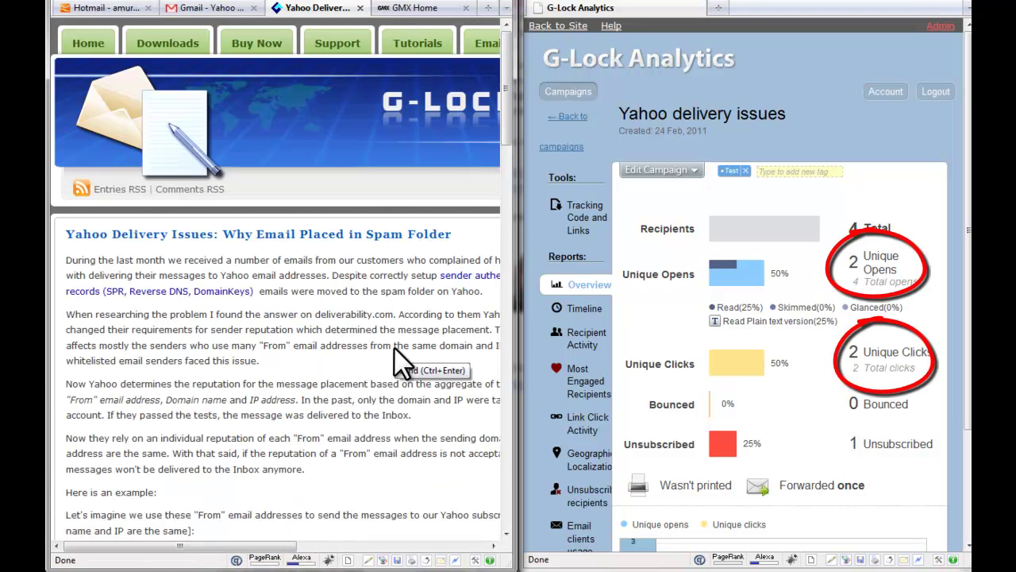
left_click(359, 10)
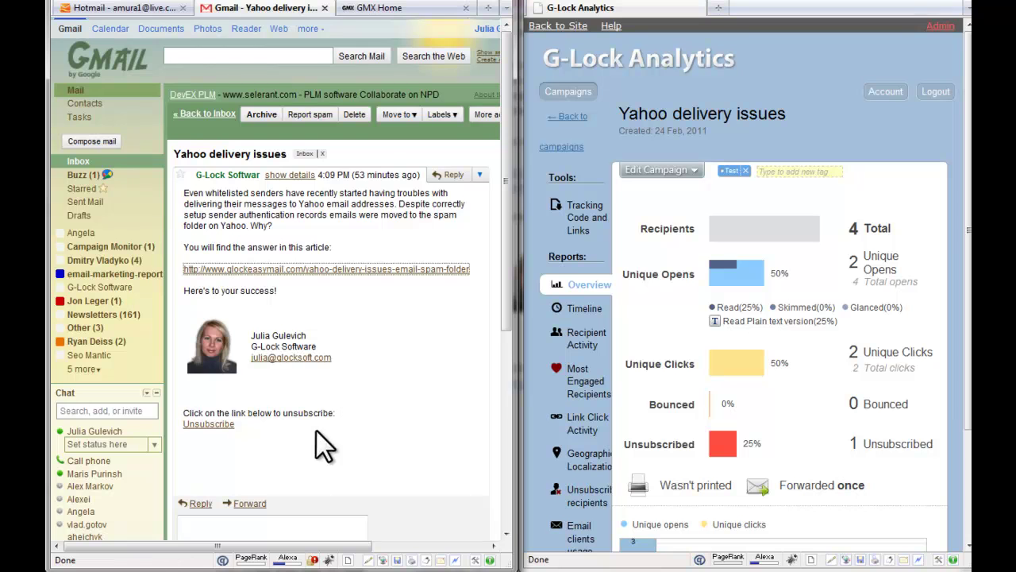
- Unsubscribe via the Gmail message's link with 'Unsubscribe me' and close the confirmation tab
left_click(208, 424)
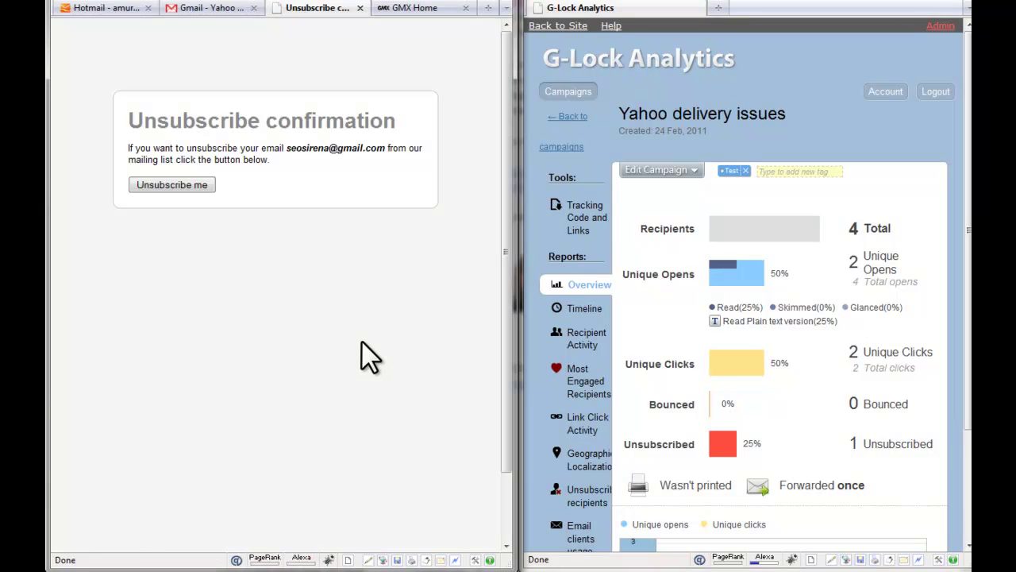
left_click(190, 186)
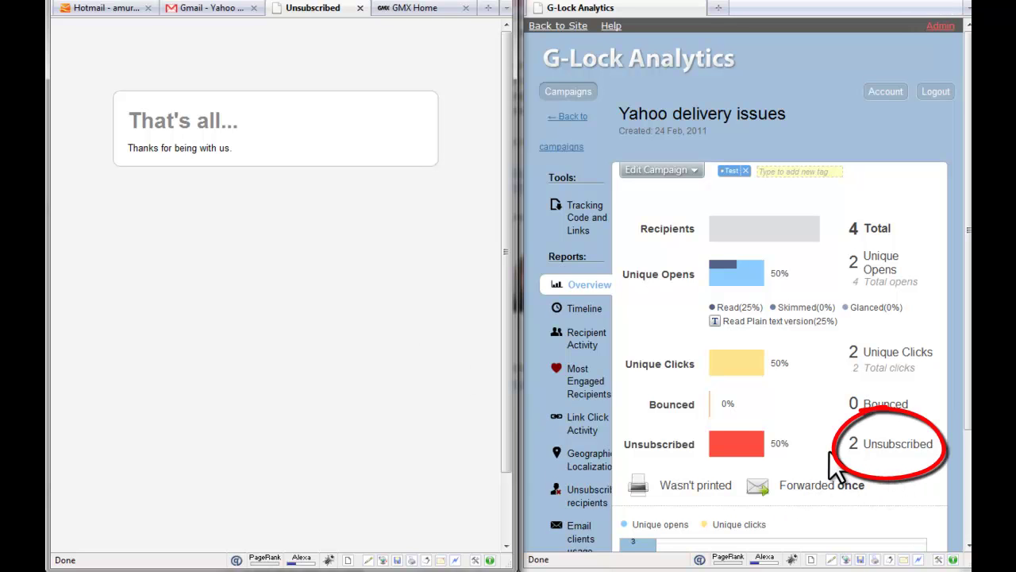
left_click(360, 8)
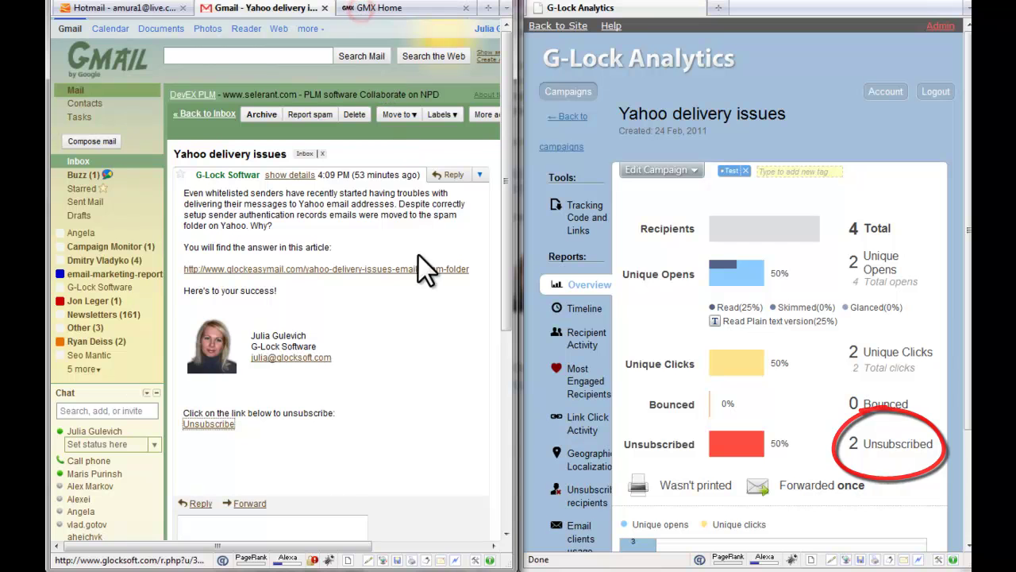
- Print the Gmail message from the Reply dropdown's Print option, then close the print tab
left_click(479, 176)
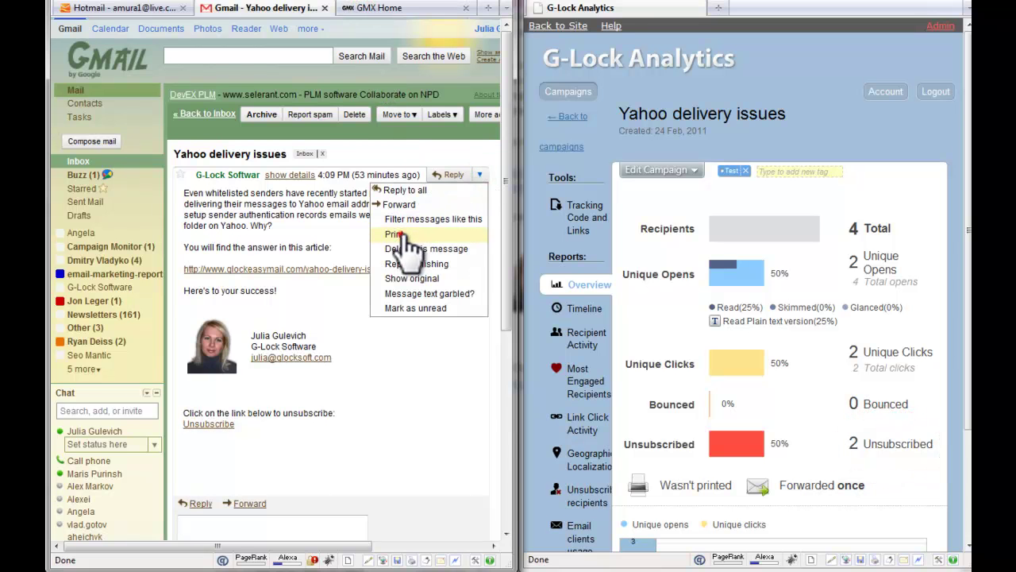
left_click(395, 234)
left_click_drag(285, 33, 285, 162)
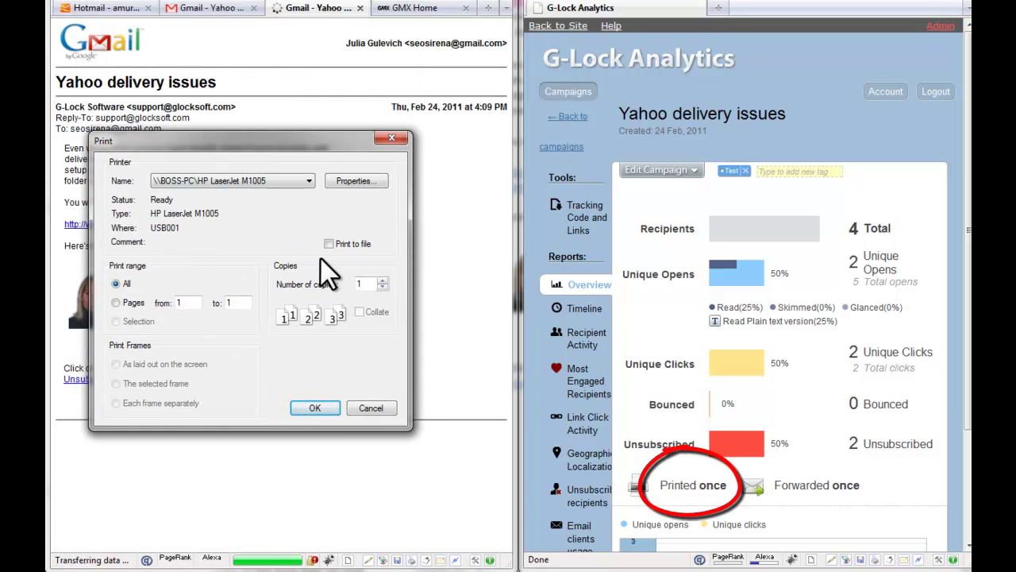
left_click(328, 407)
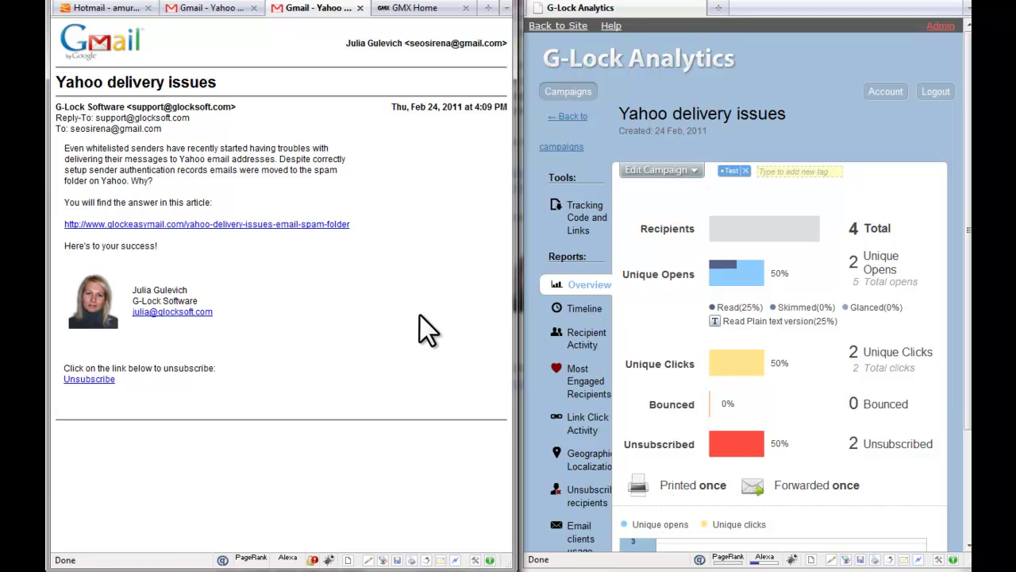
left_click(359, 7)
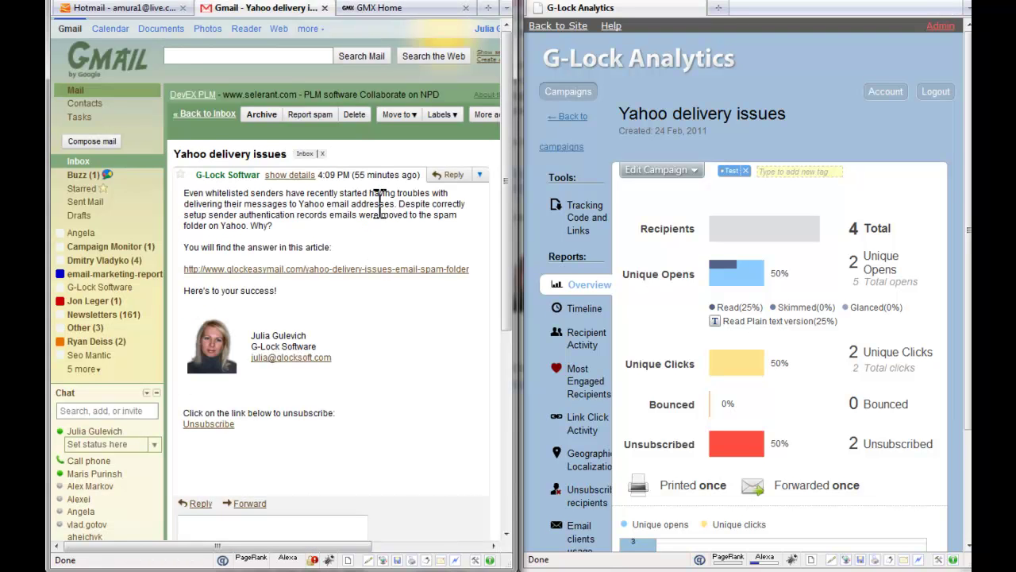
- Open the email in the GMX inbox, visit and close its article, then collapse the left pane
left_click(405, 4)
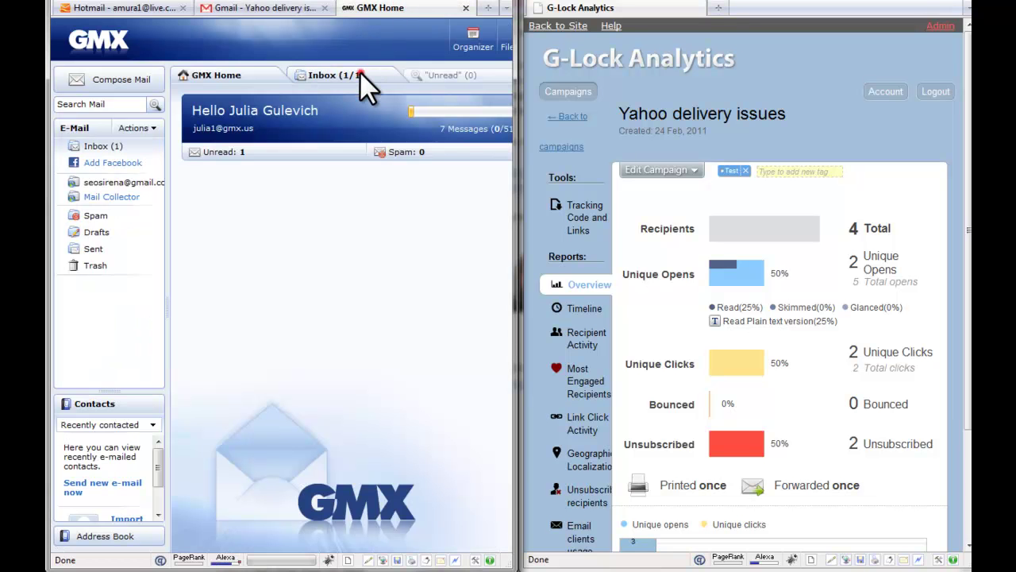
left_click(359, 73)
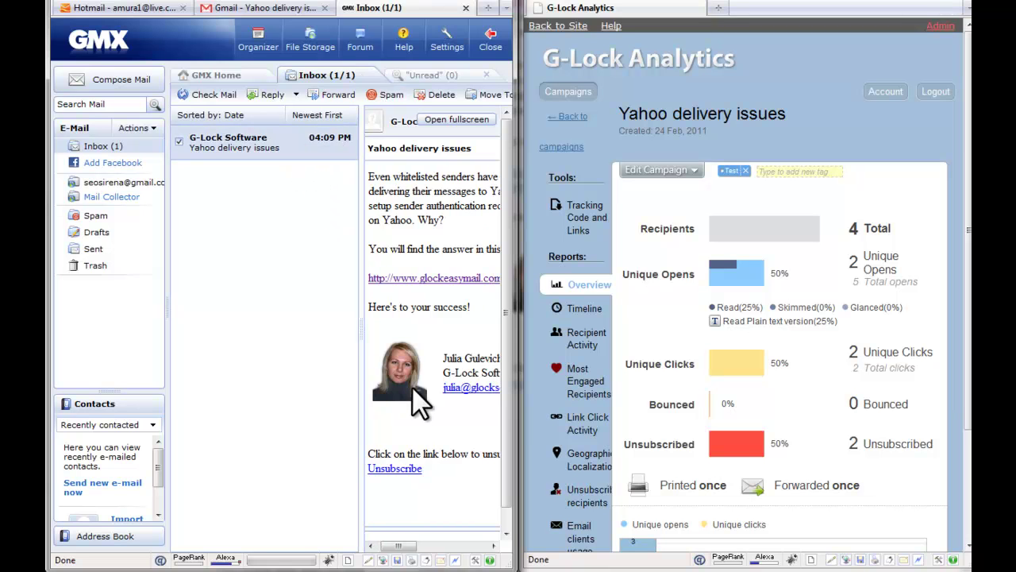
left_click(433, 284)
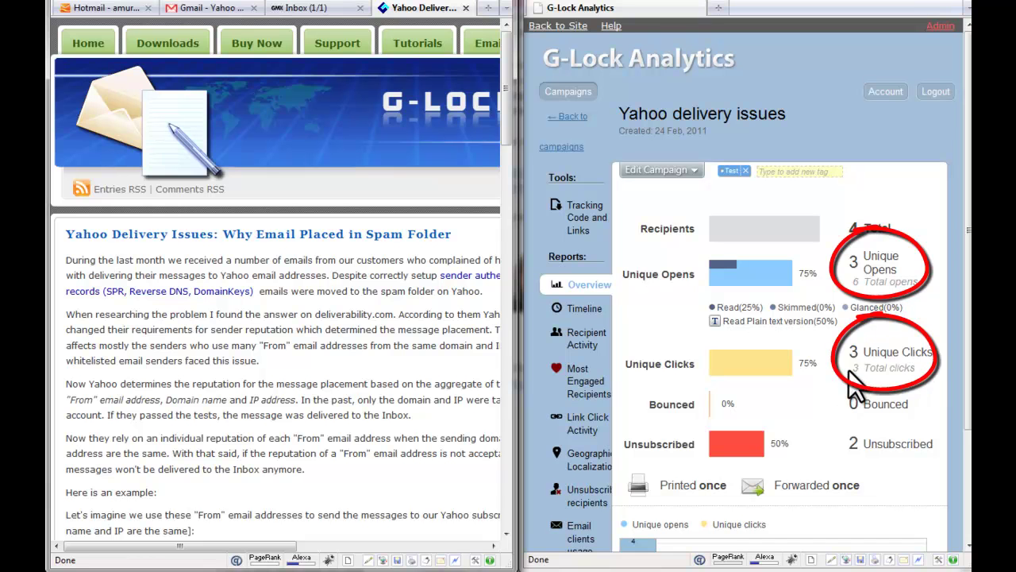
left_click(466, 8)
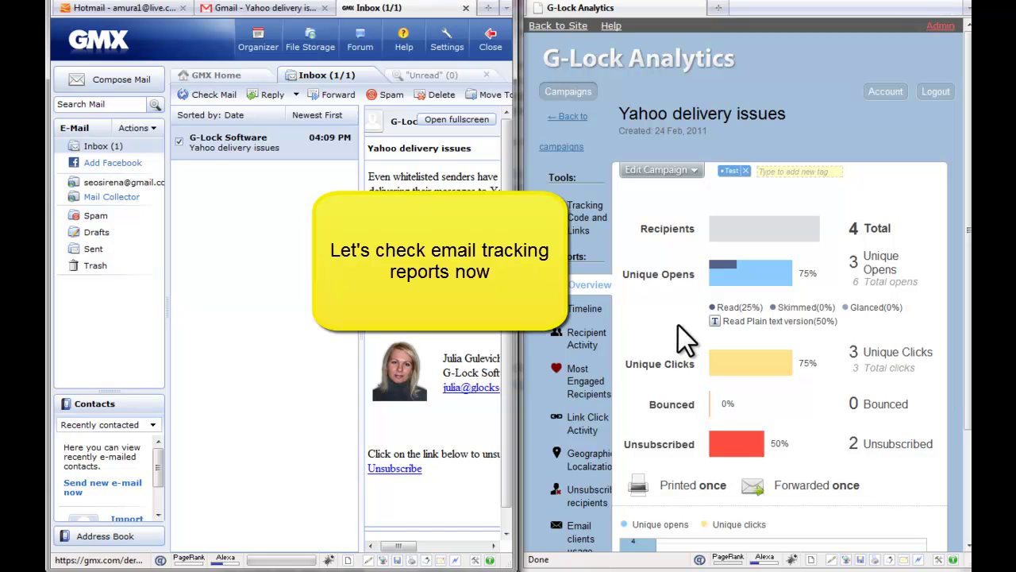
left_click(519, 356)
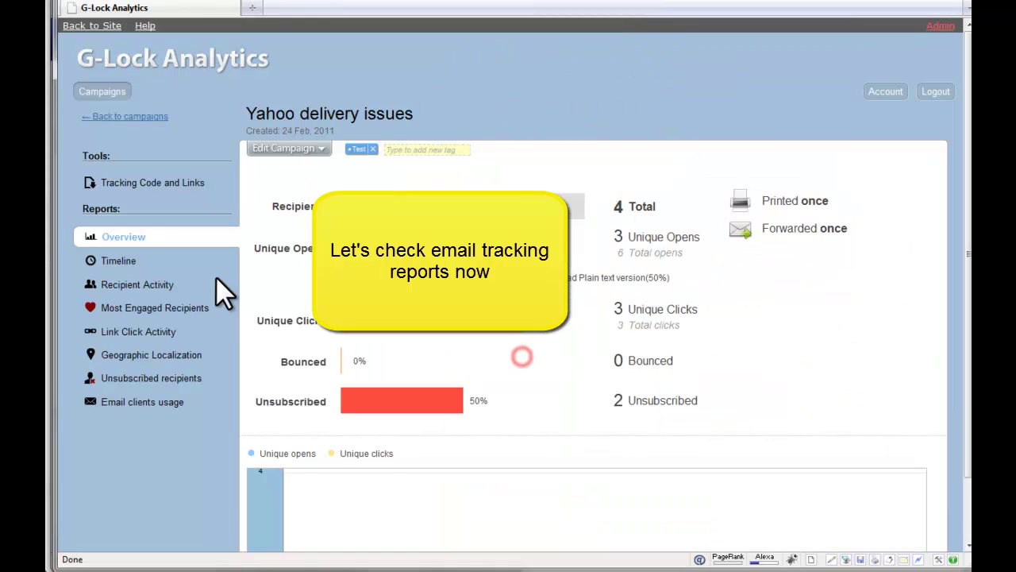
- View the Recipient Activity report, then the Link Click Activity report showing 3 total and 3 unique clicks
left_click(152, 285)
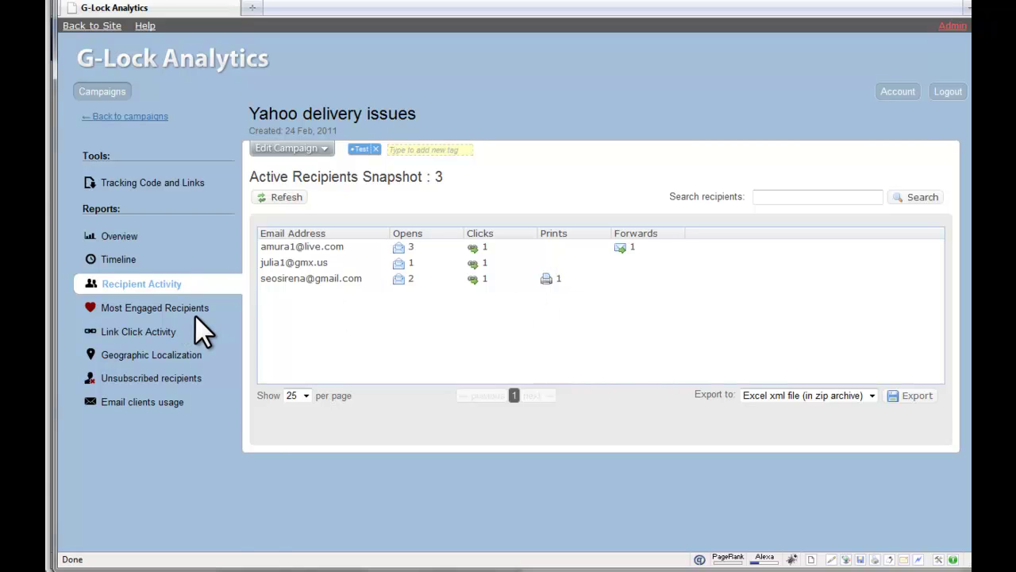
left_click(162, 333)
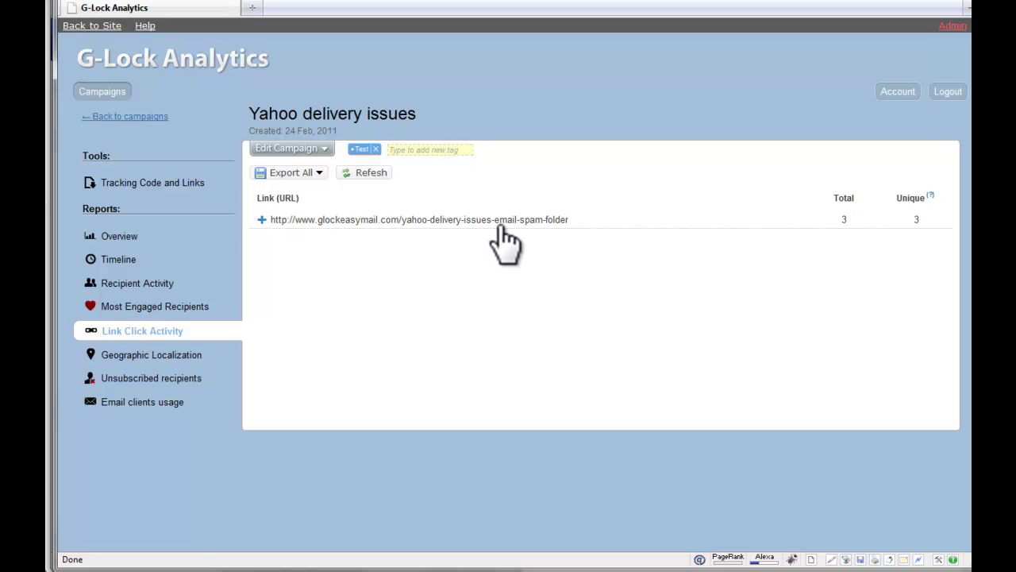
- Expand the article link to see who clicked it, then list the 2 unsubscribed recipients
left_click(262, 219)
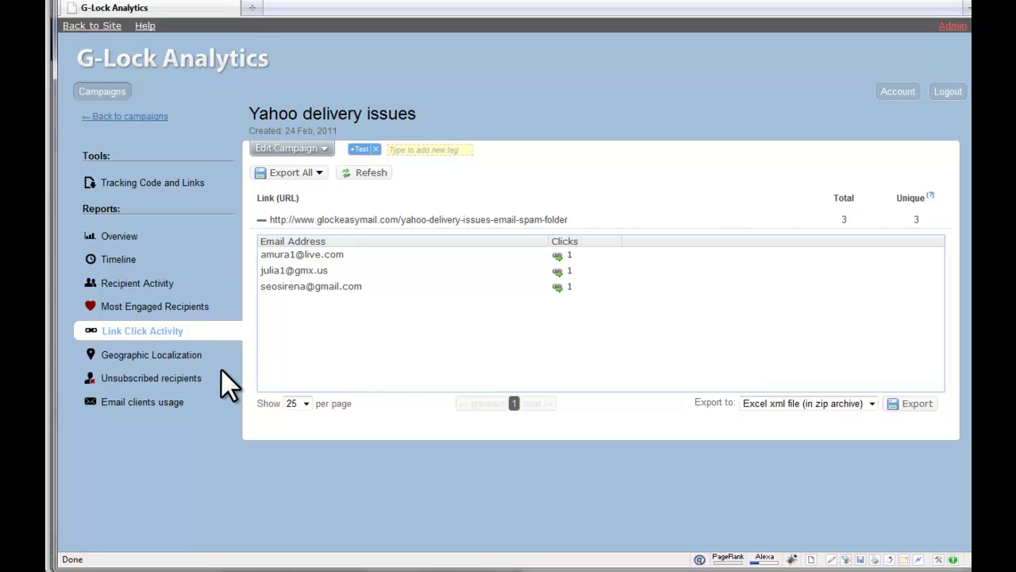
left_click(178, 382)
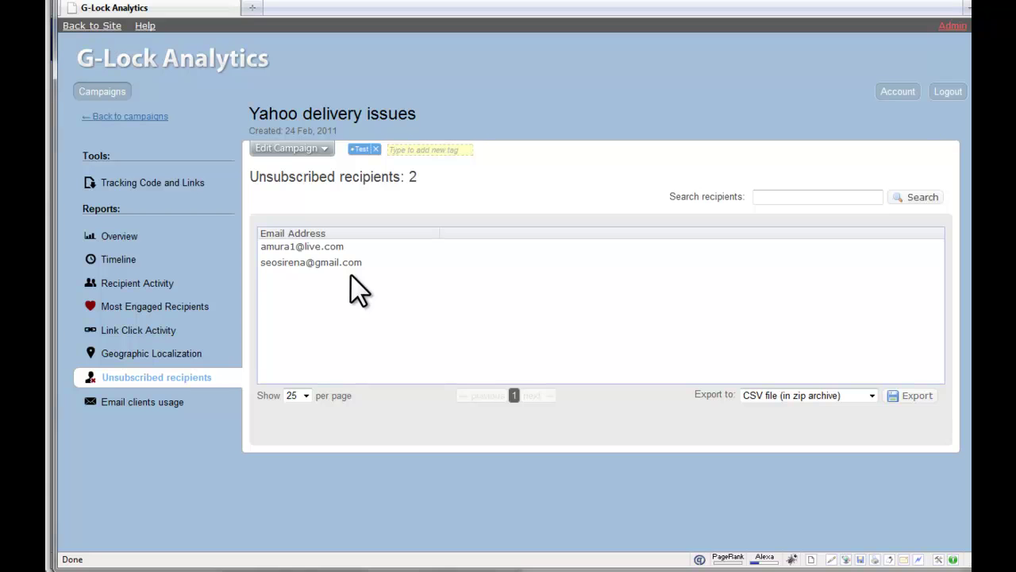
- View the Email clients usage report for the Yahoo delivery issues campaign
left_click(145, 406)
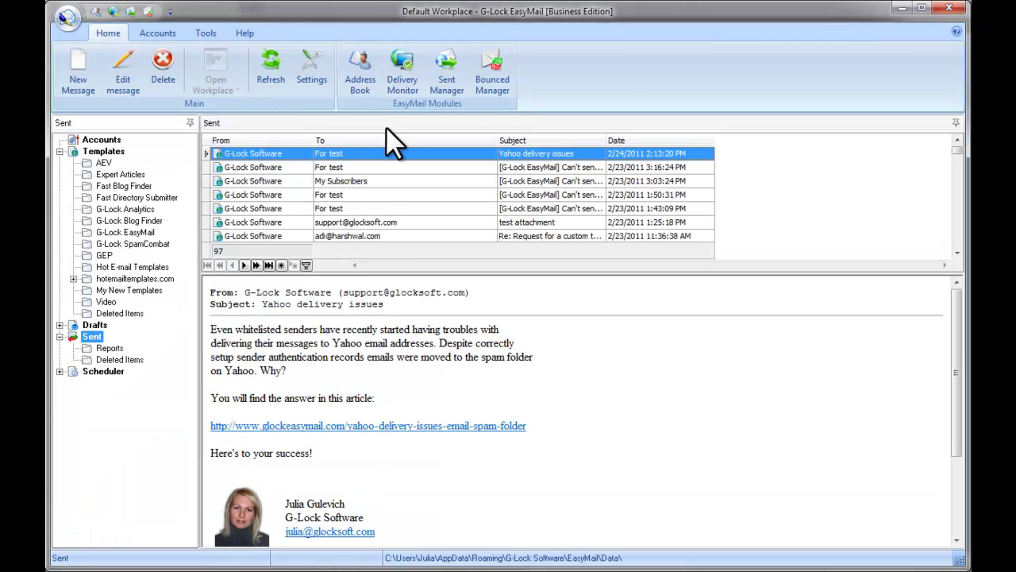
- Log in to G-Lock Analytics from the Address Book and select the Yahoo delivery issues campaign
left_click(371, 89)
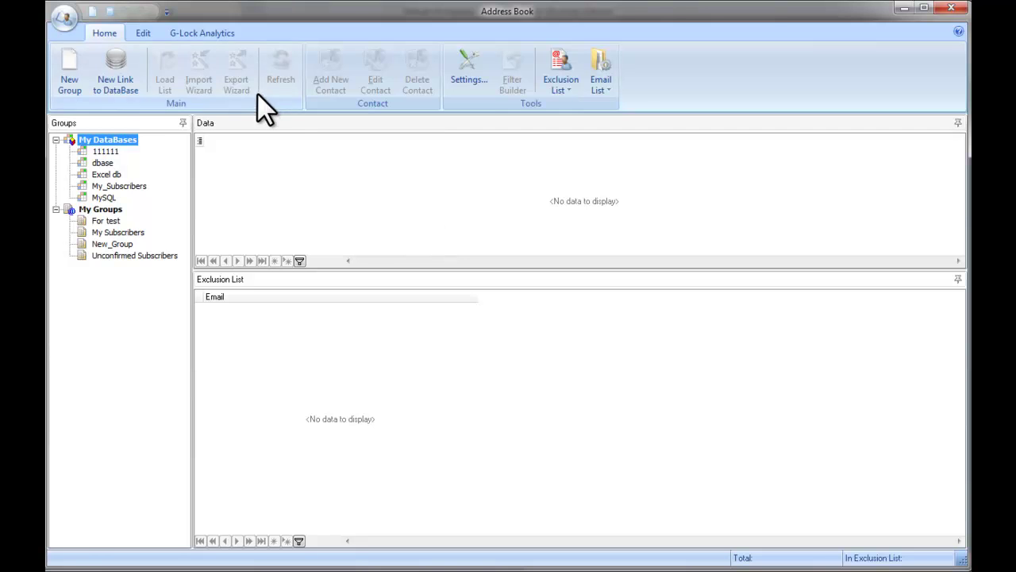
left_click(193, 37)
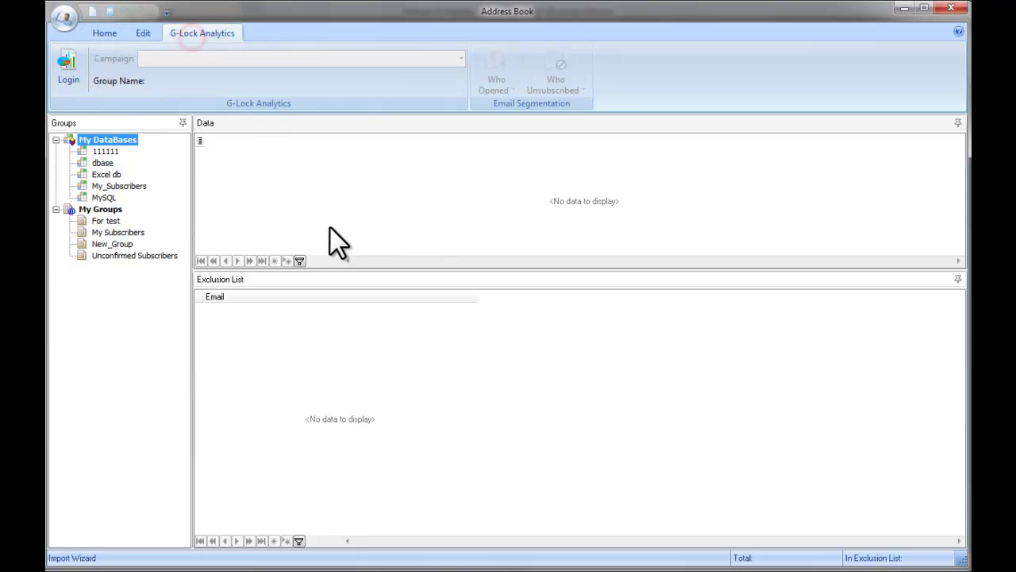
left_click(69, 86)
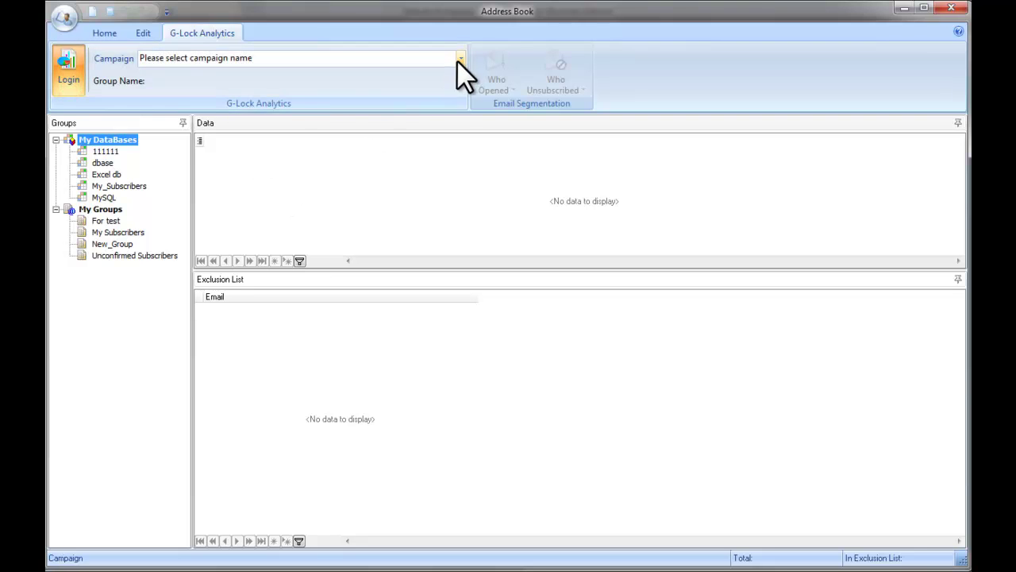
left_click(460, 58)
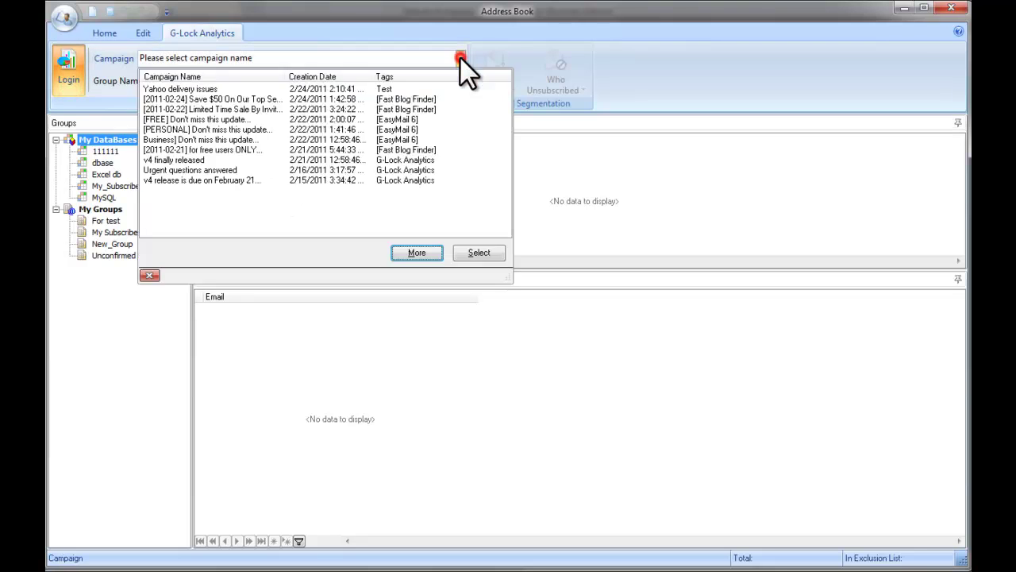
left_click(202, 89)
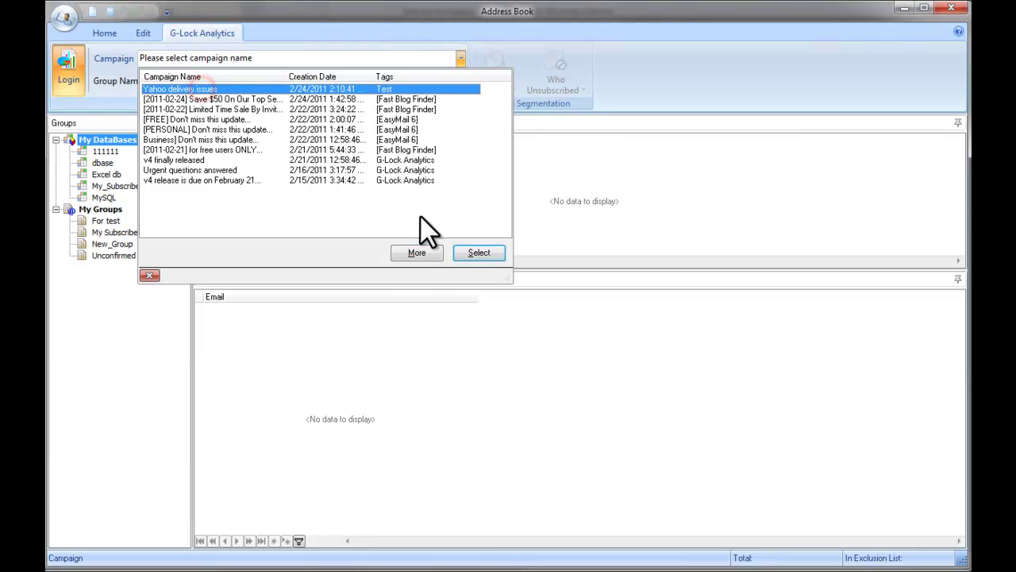
left_click(467, 254)
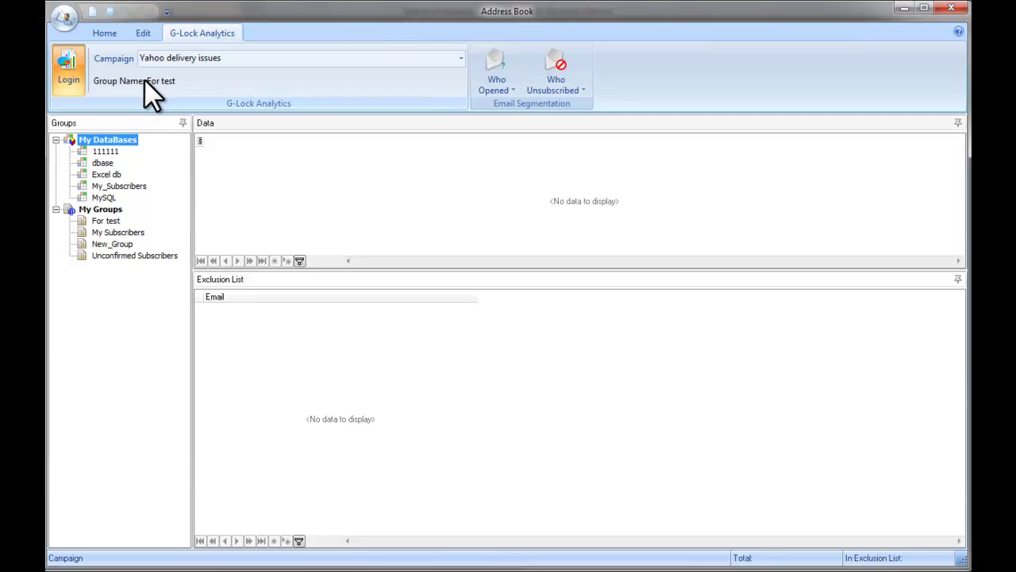
- Show the For test group's four subscribers, glance at Who Opened actions, then open Who Unsubscribed actions
left_click(116, 221)
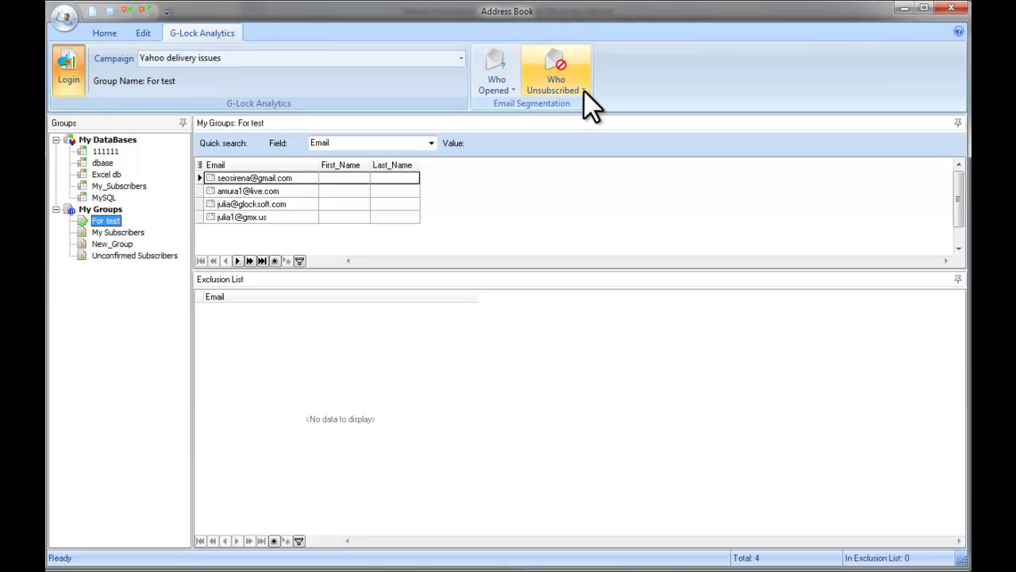
left_click(514, 92)
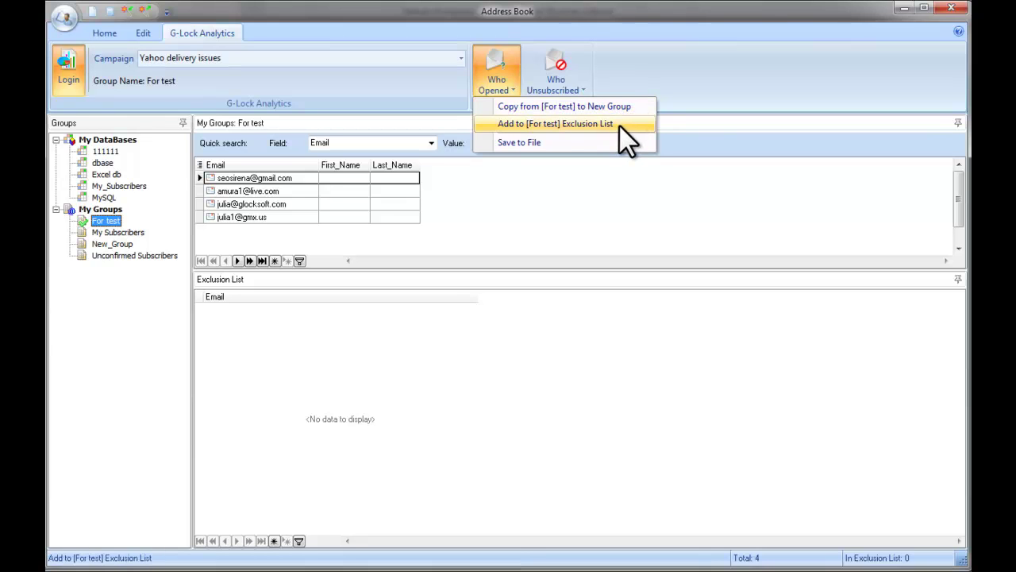
left_click(549, 168)
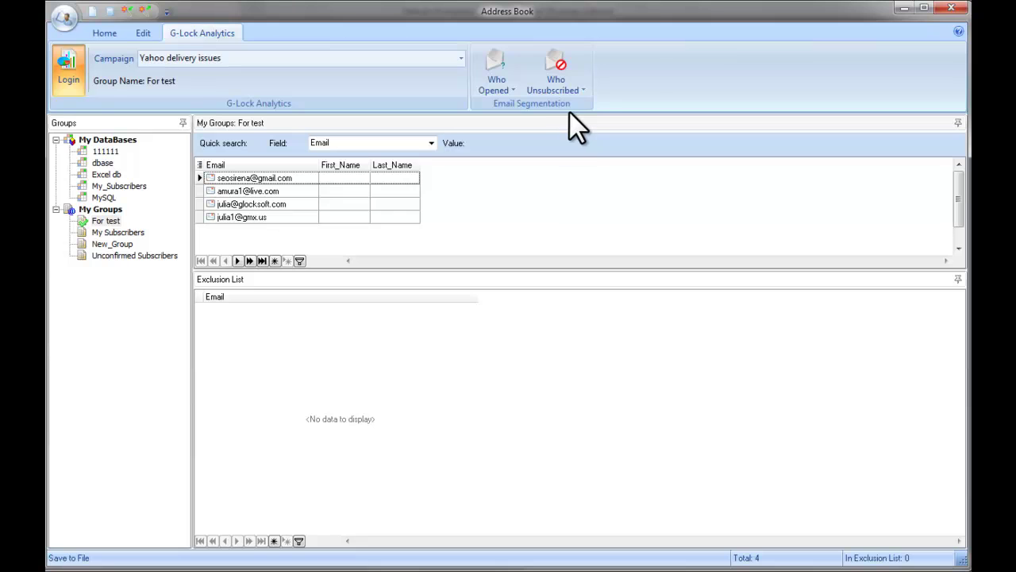
left_click(584, 89)
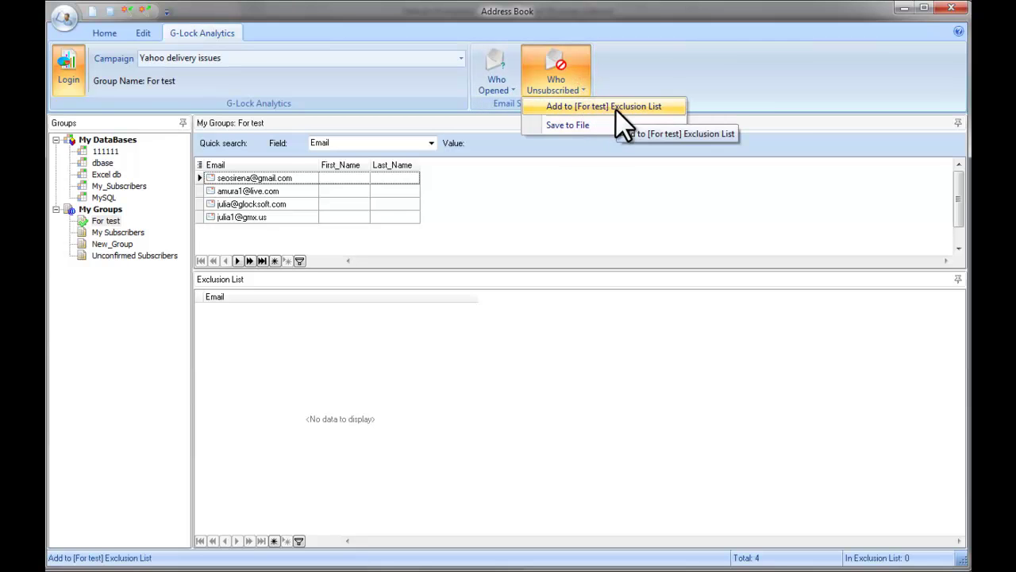
- Add the two unsubscribed addresses to the For test exclusion list and review them
left_click(615, 109)
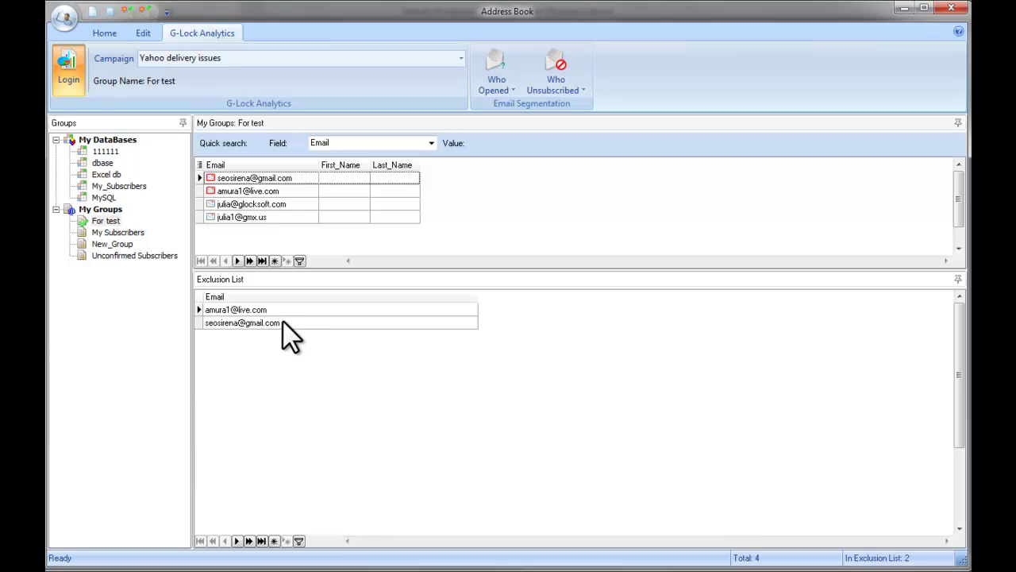
left_click(288, 309)
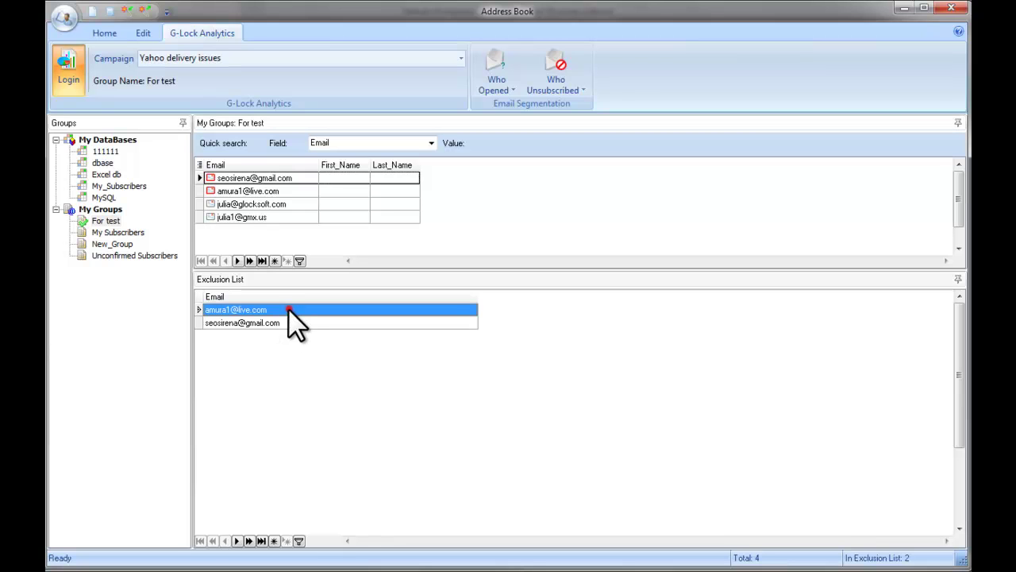
left_click(294, 322)
left_click(294, 310)
left_click(294, 321)
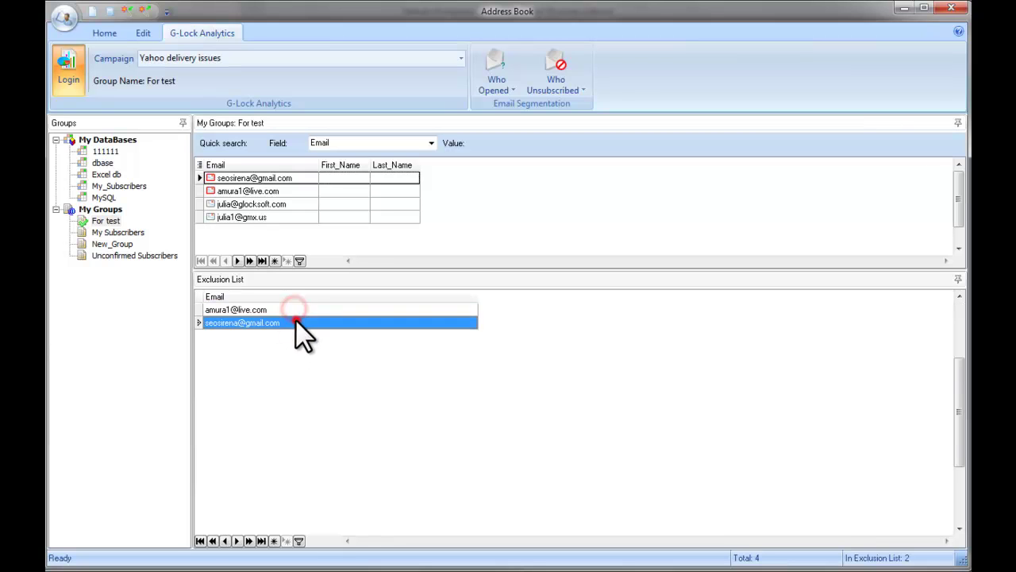
left_click(288, 309)
left_click(289, 319)
- Compare group subscribers with the excluded addresses, then choose Who Unsubscribed > Save to File
left_click(227, 181)
key("Down")
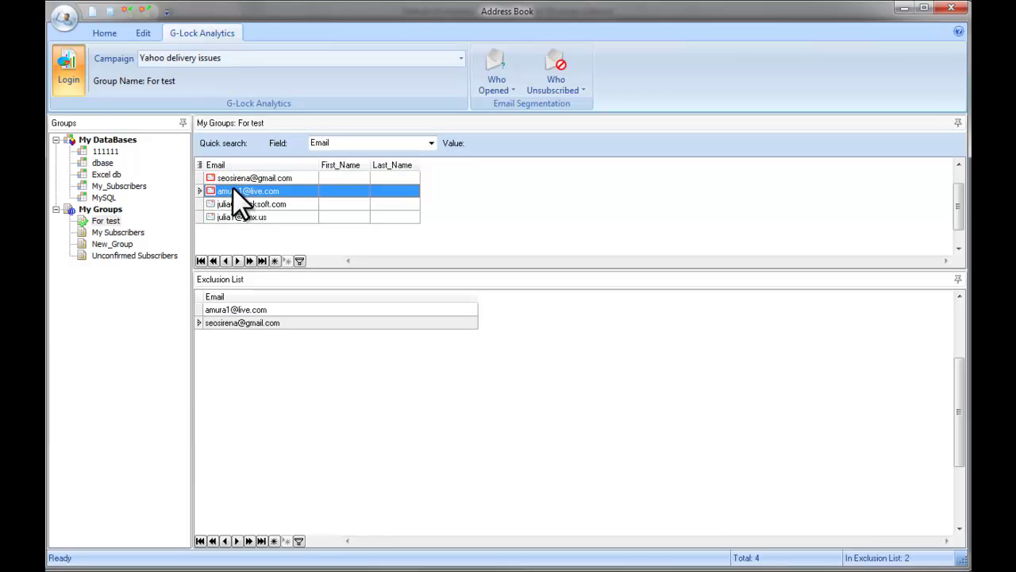
left_click(268, 313)
left_click(270, 322)
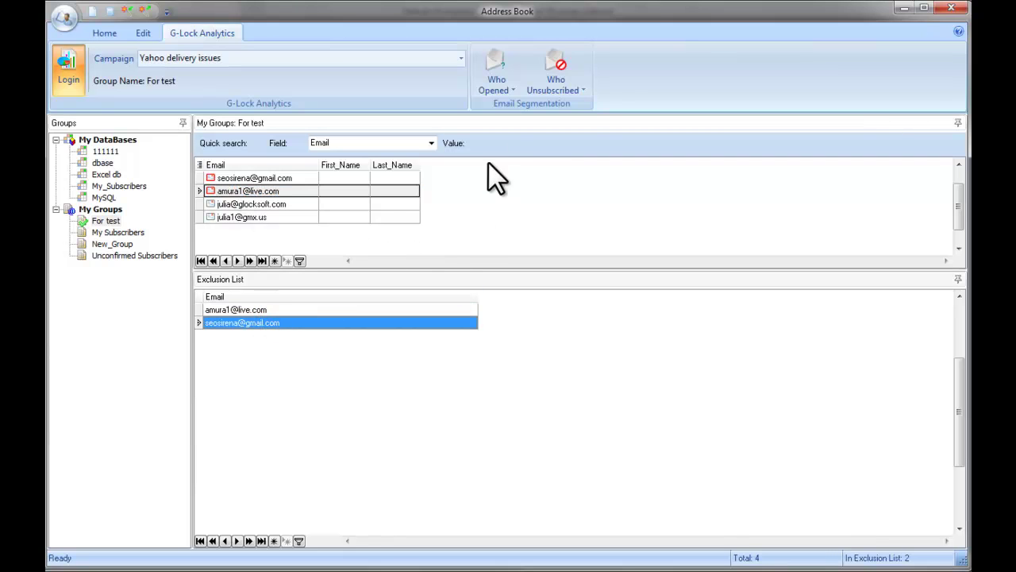
left_click(583, 87)
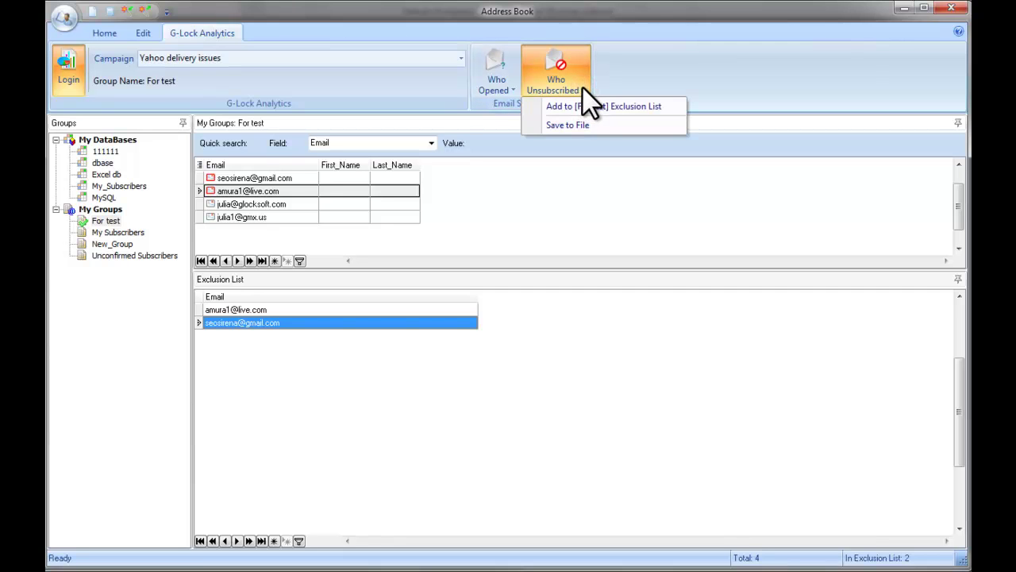
left_click(589, 125)
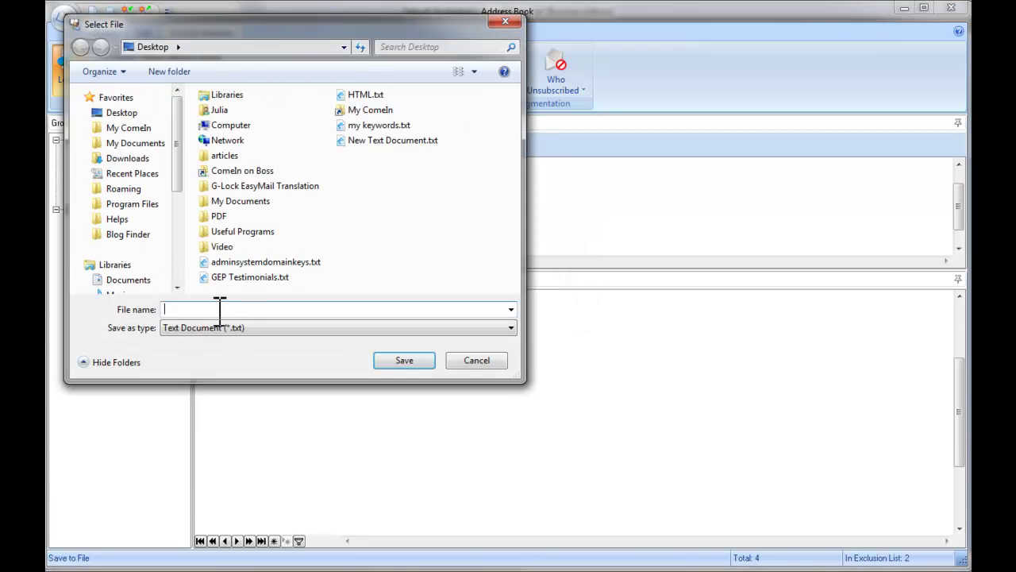
- Save the unsubscribers as the text file 'unsubscribes' on the Desktop
left_click(122, 113)
left_click(205, 310)
type("uns")
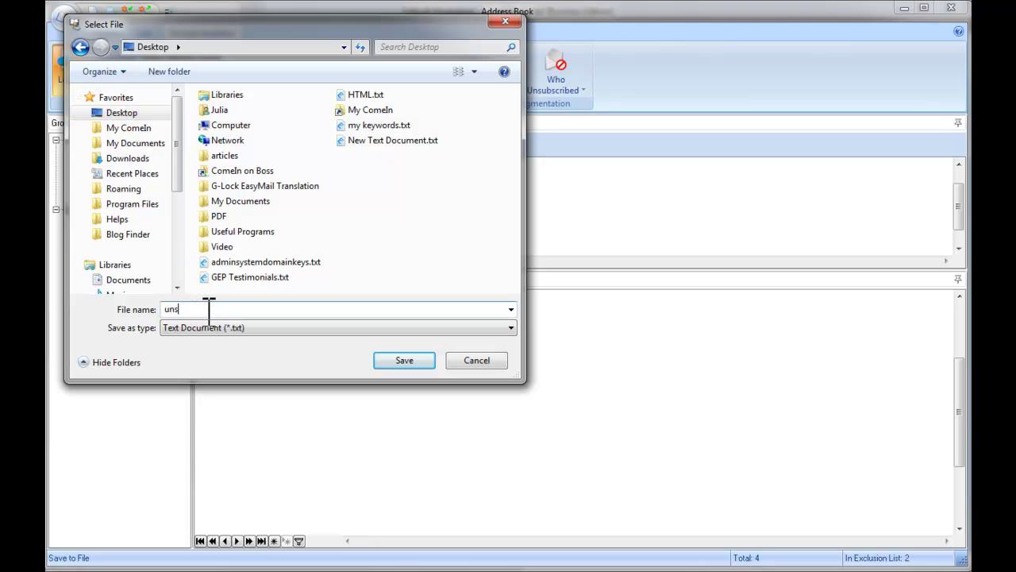
type("ubscribes")
left_click(383, 361)
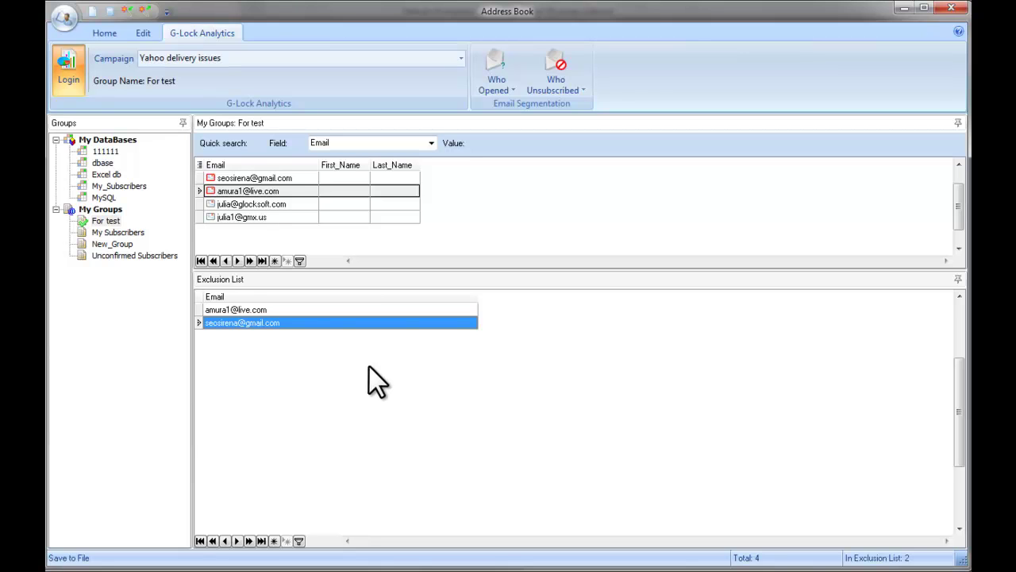
- Remove the addresses in unsubscribes.txt from the For test group, leaving 2 contacts
left_click(111, 37)
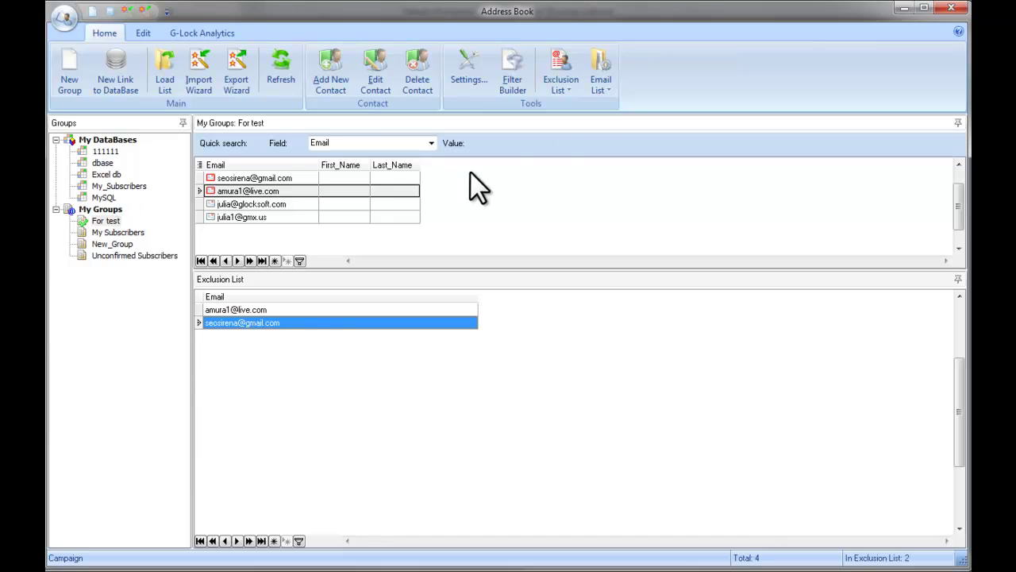
left_click(609, 90)
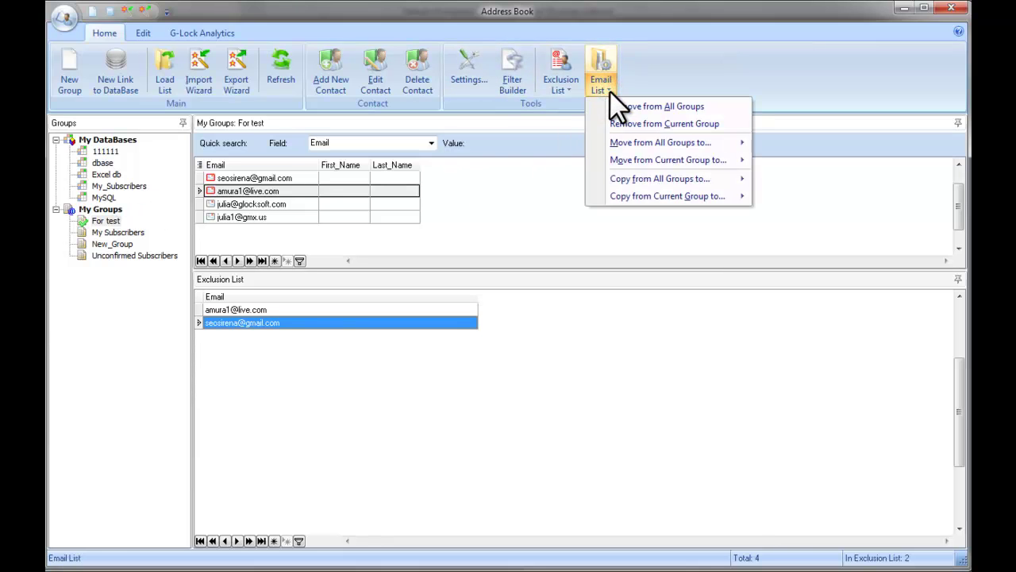
left_click(689, 126)
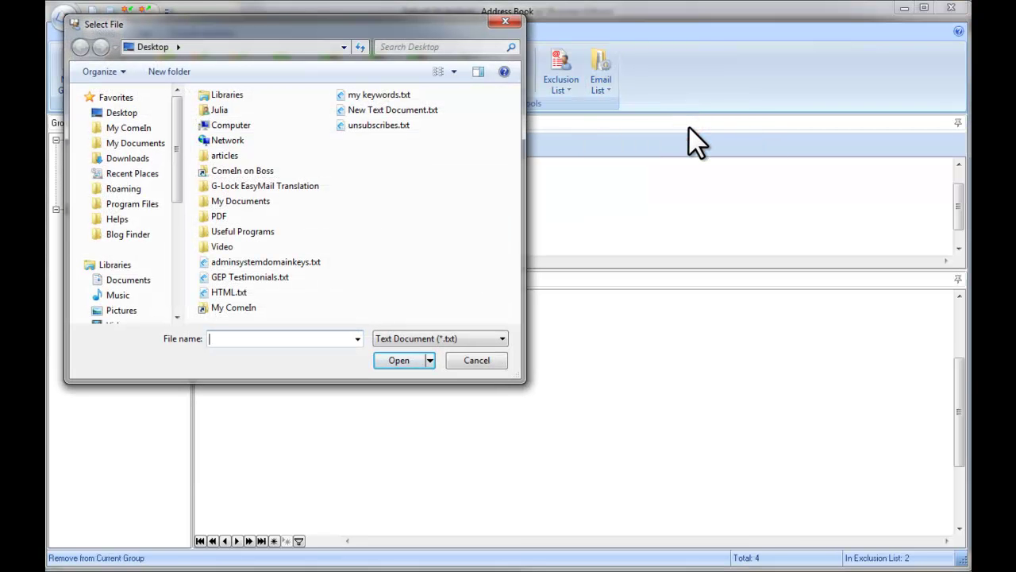
left_click(366, 127)
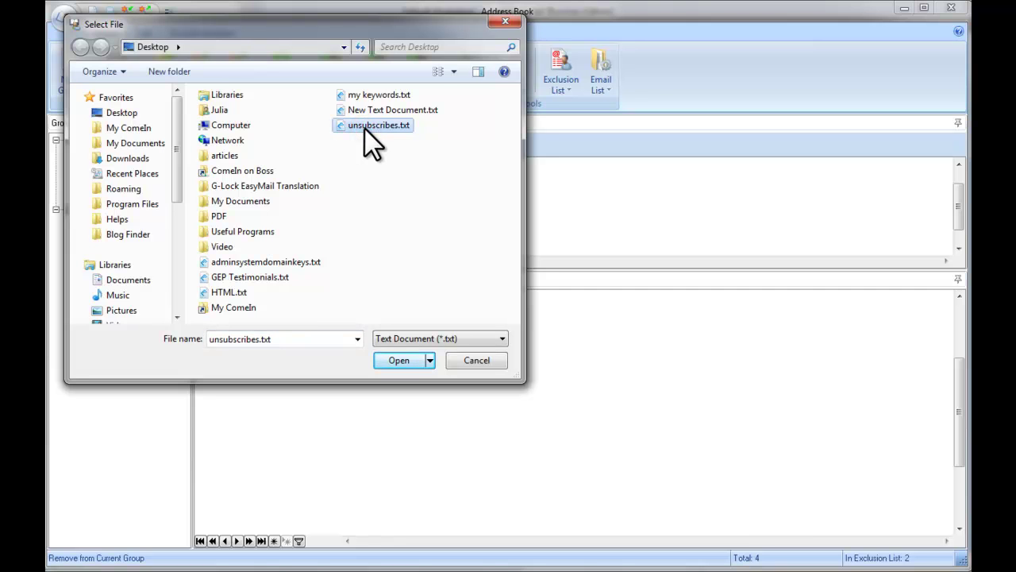
left_click(403, 360)
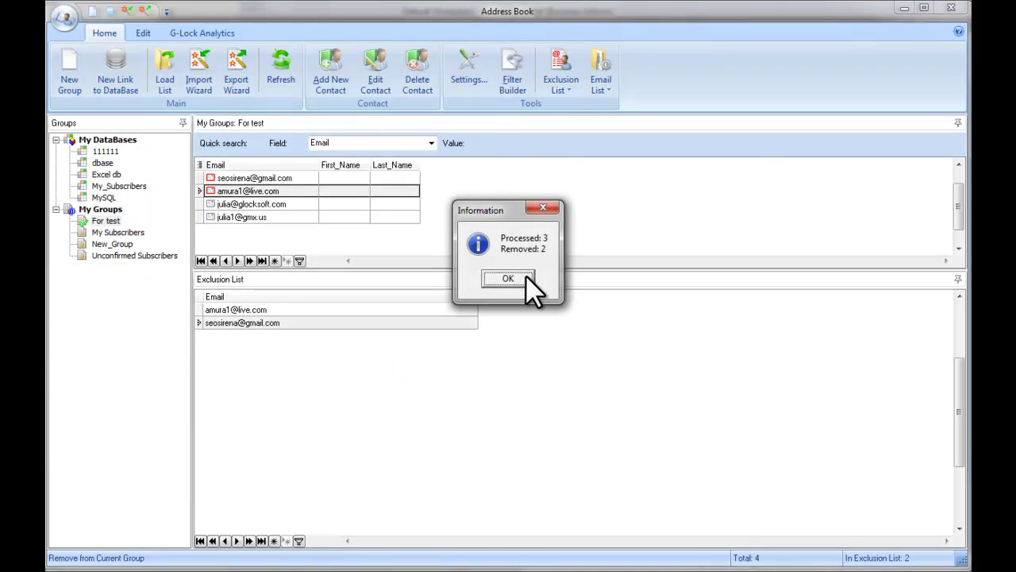
left_click(525, 278)
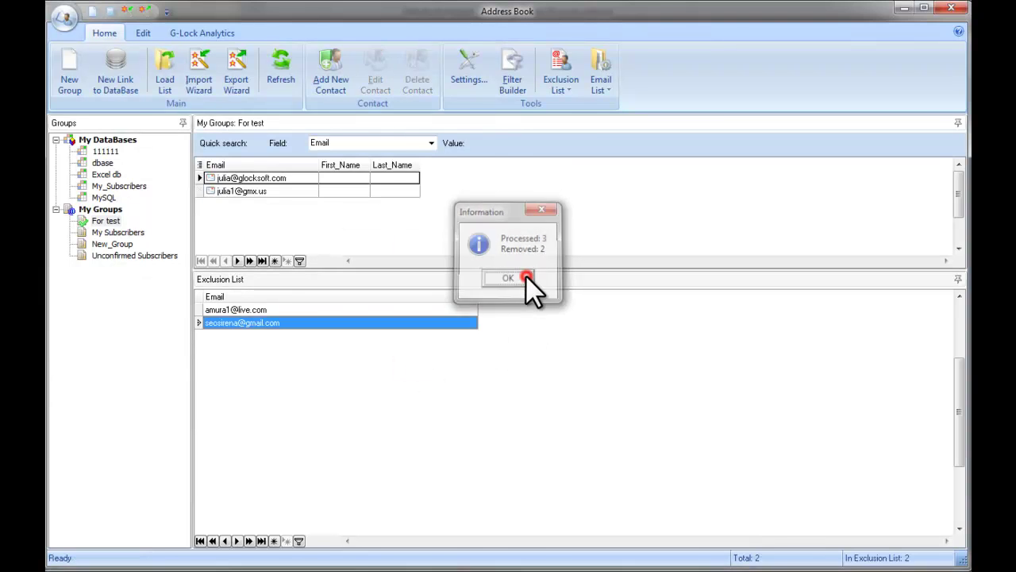
left_click(274, 190)
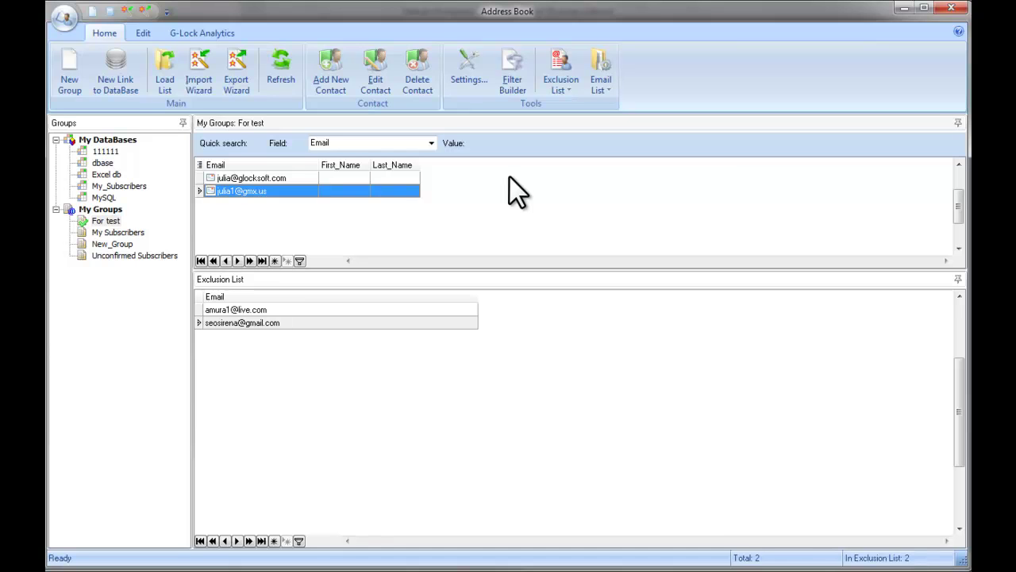